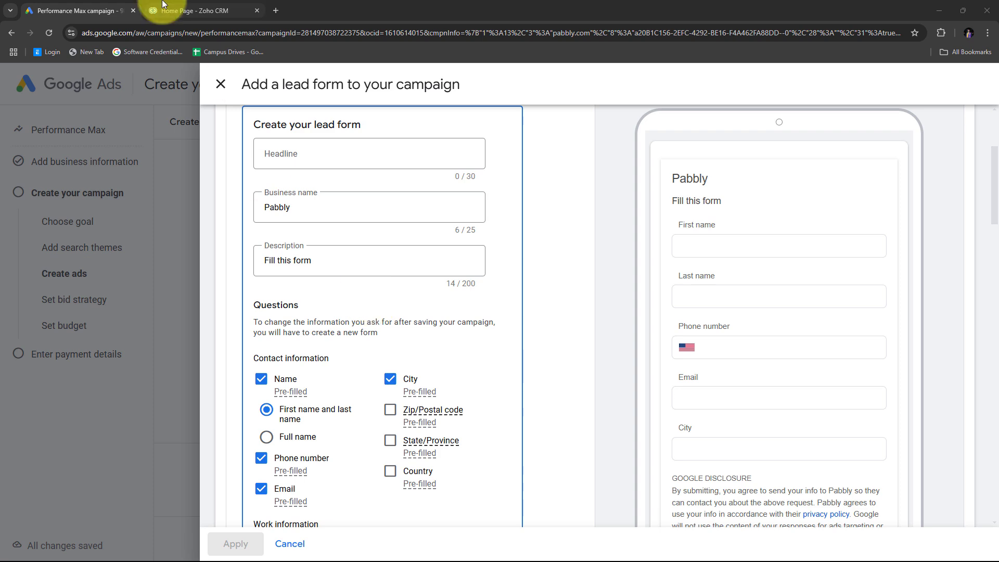
Review the Google Ads lead form's name, phone, email and city questions, then show the Zoho CRM home page
{"action": "left_click", "coordinate": [215, 4]}
{"action": "left_click", "coordinate": [71, 4]}
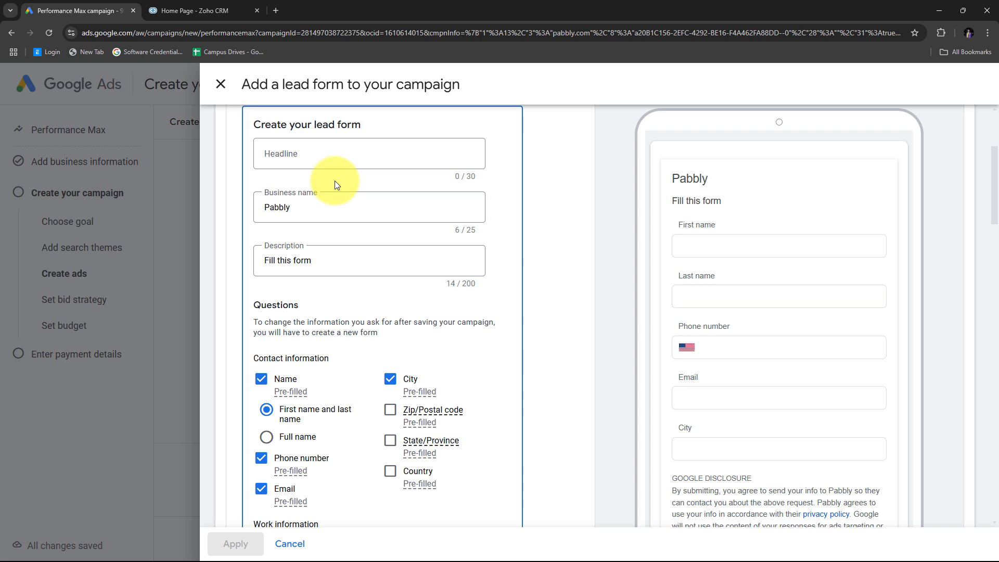
{"action": "left_click", "coordinate": [177, 6]}
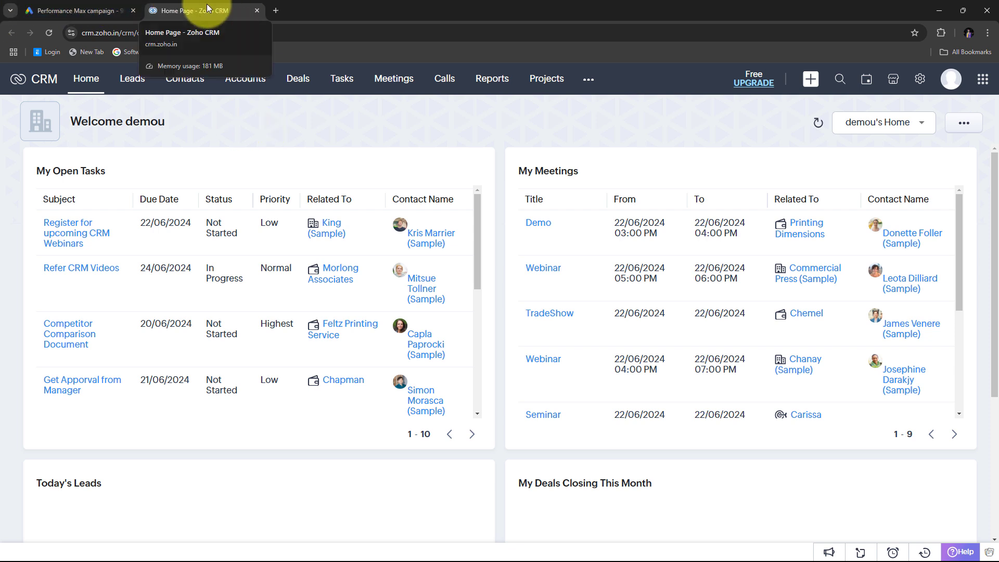
{"action": "left_click", "coordinate": [73, 9]}
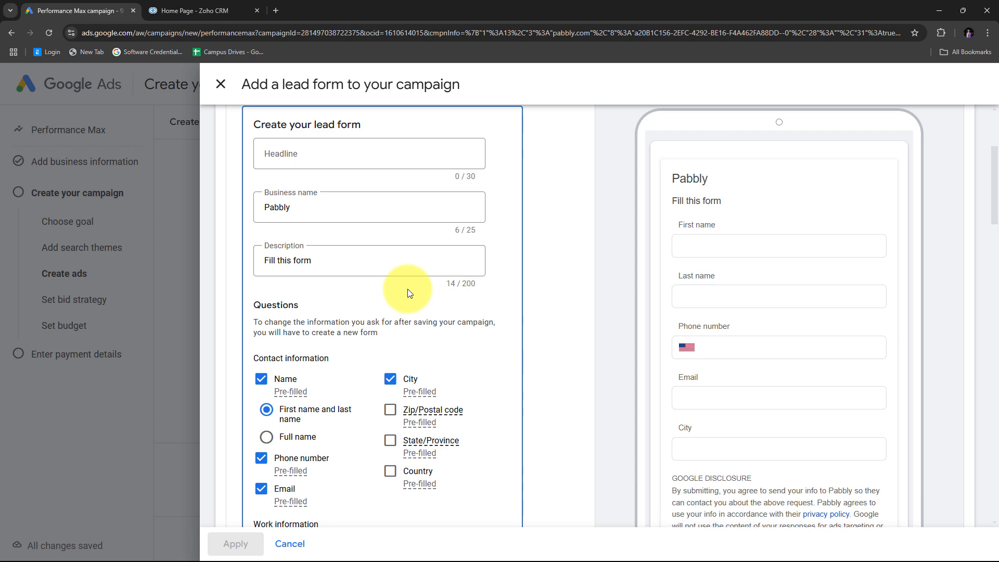
{"action": "left_click", "coordinate": [208, 9]}
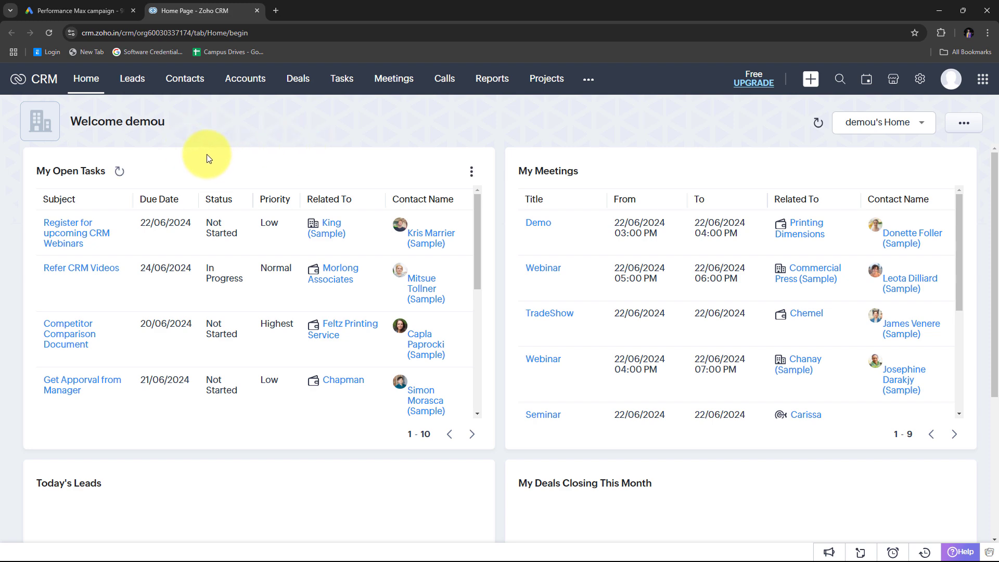
{"action": "left_click", "coordinate": [96, 6]}
{"action": "left_click", "coordinate": [218, 10]}
{"action": "left_click", "coordinate": [81, 3]}
{"action": "left_click", "coordinate": [190, 6]}
Go to pabbly.com/connect in a new Chrome tab
{"action": "left_click", "coordinate": [276, 10]}
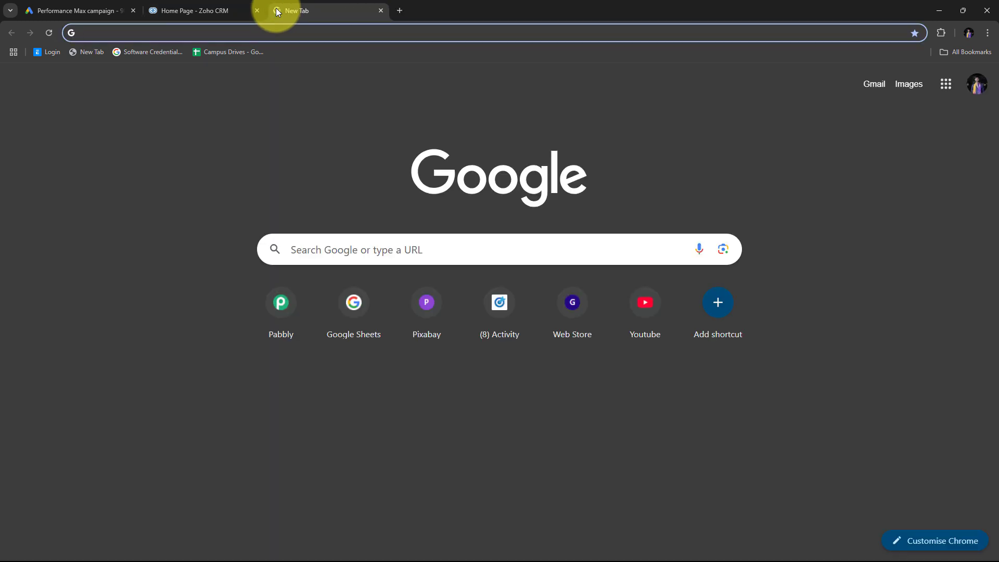
{"action": "type", "text": "pabbly"}
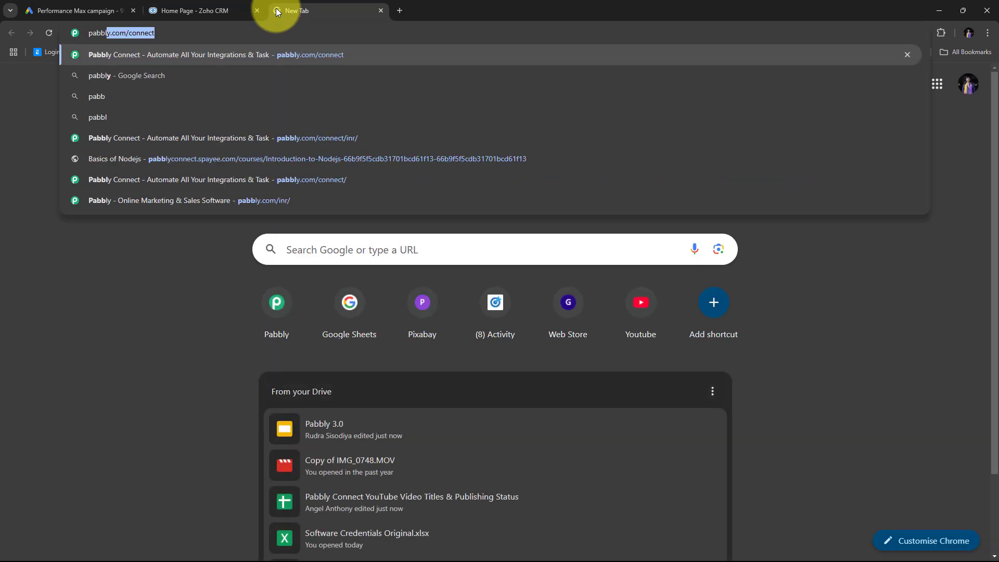
{"action": "type", "text": ".com"}
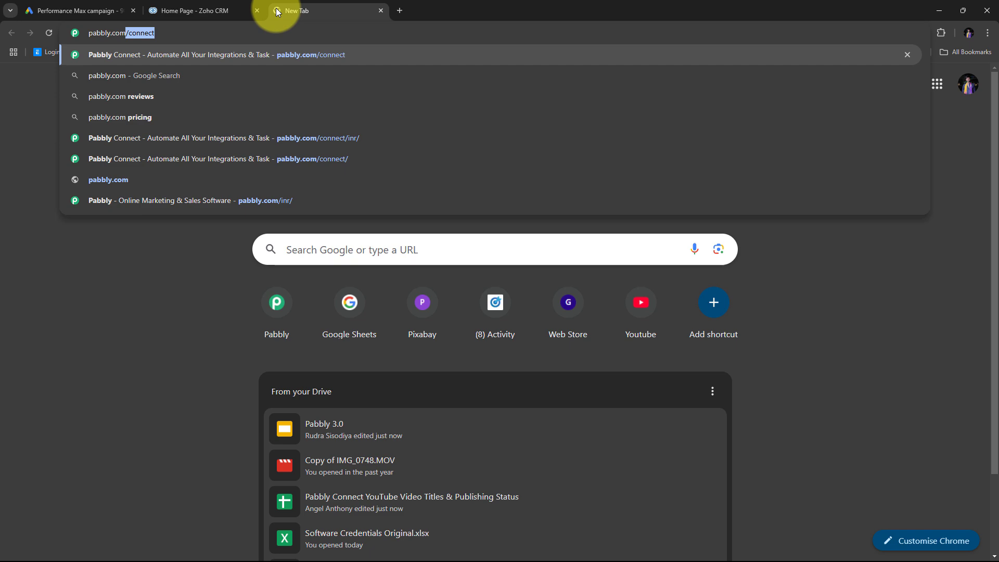
{"action": "type", "text": "/connect/i"}
{"action": "key", "text": "Return"}
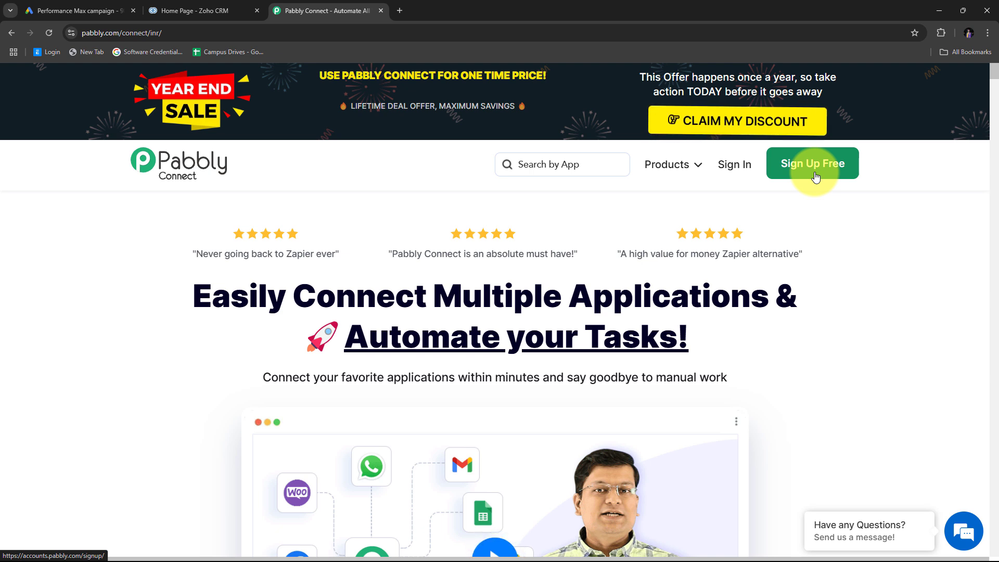
Sign in and launch Pabbly Connect from the All Pabbly Apps page
{"action": "left_click", "coordinate": [732, 164]}
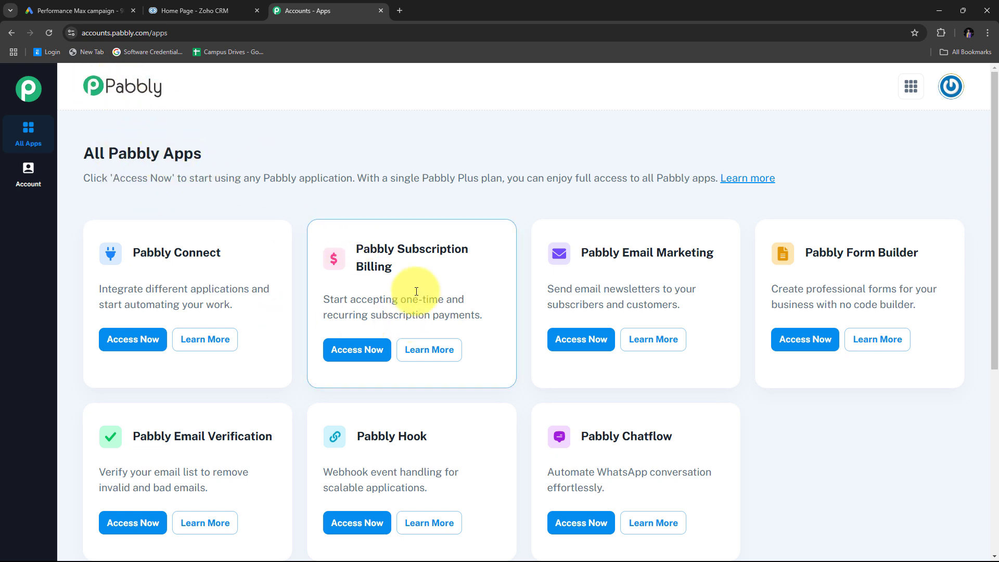
{"action": "scroll", "coordinate": [819, 394], "scroll_direction": "down", "scroll_amount": 1}
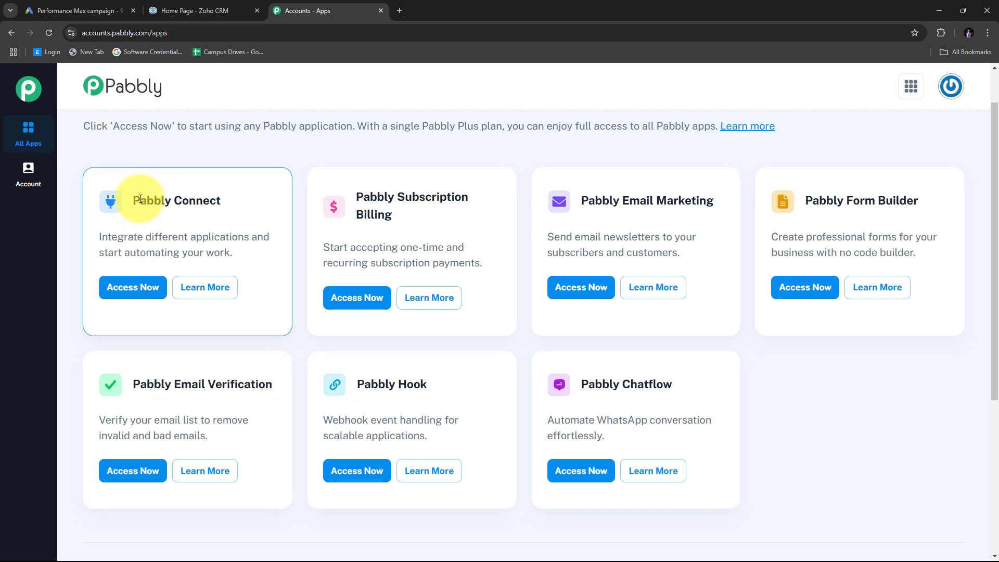
{"action": "left_click_drag", "start_coordinate": [135, 199], "coordinate": [234, 196]}
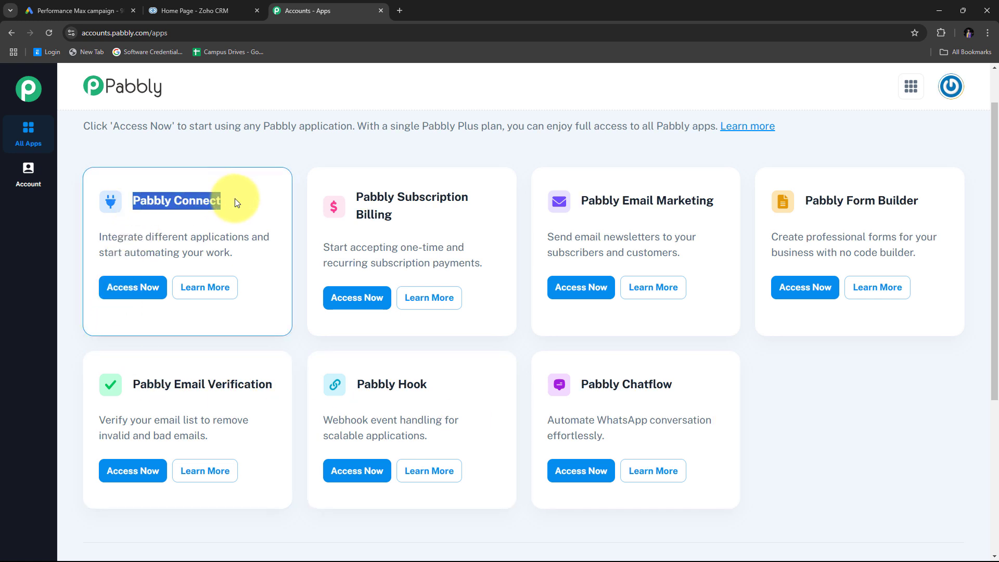
{"action": "left_click", "coordinate": [140, 294]}
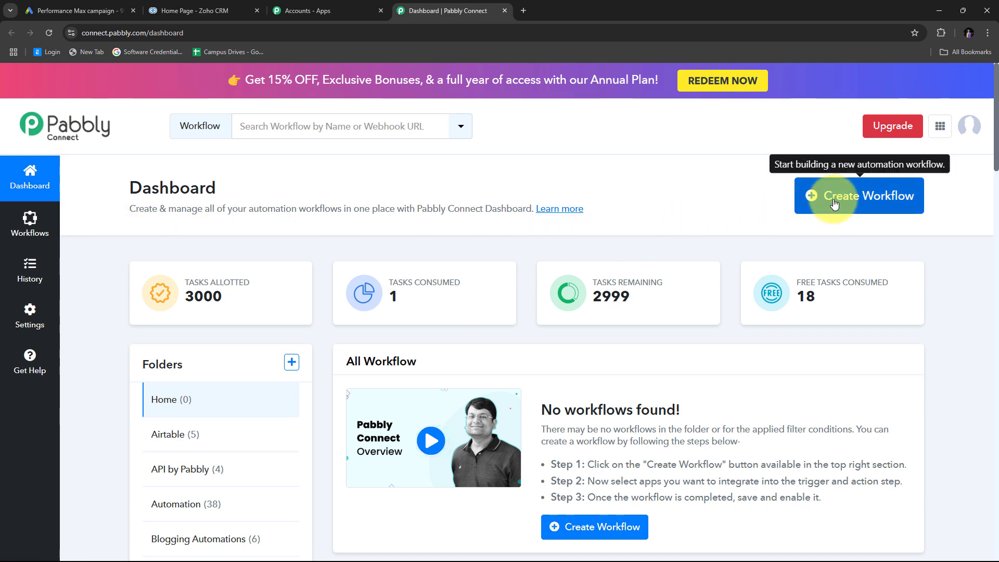
Create a workflow named 'Create Zoho CRM Contact for Google Ads Lead' in the Automation folder
{"action": "left_click", "coordinate": [855, 193]}
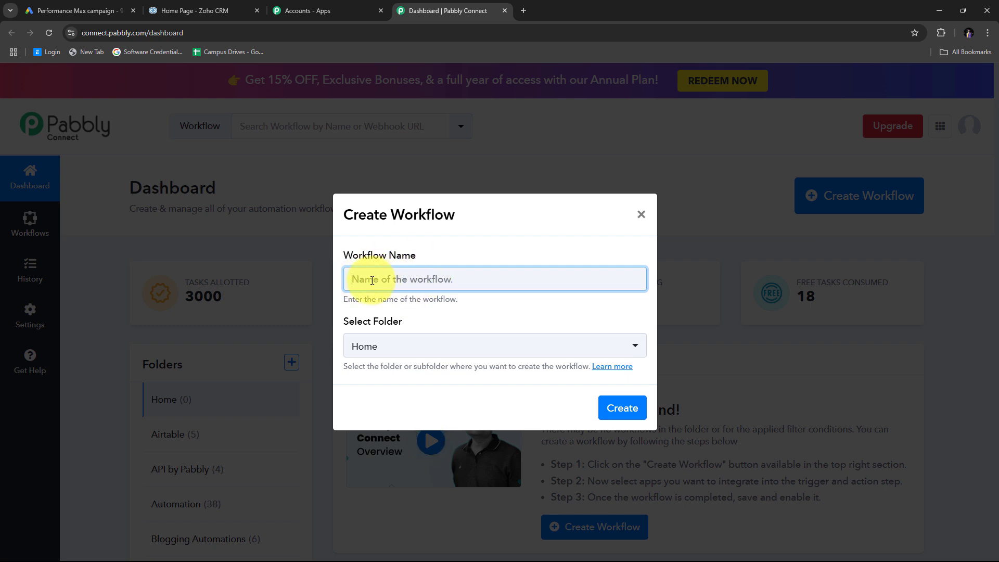
{"action": "type", "text": "Create Zoho CRM Contact for Google Ads Lead"}
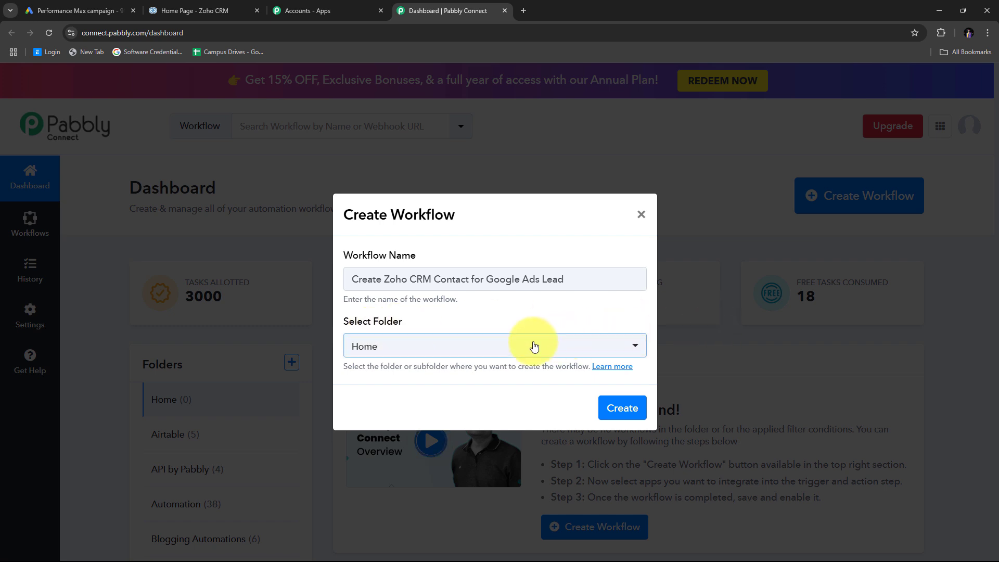
{"action": "left_click", "coordinate": [497, 347]}
{"action": "scroll", "coordinate": [417, 186], "scroll_direction": "down", "scroll_amount": 3}
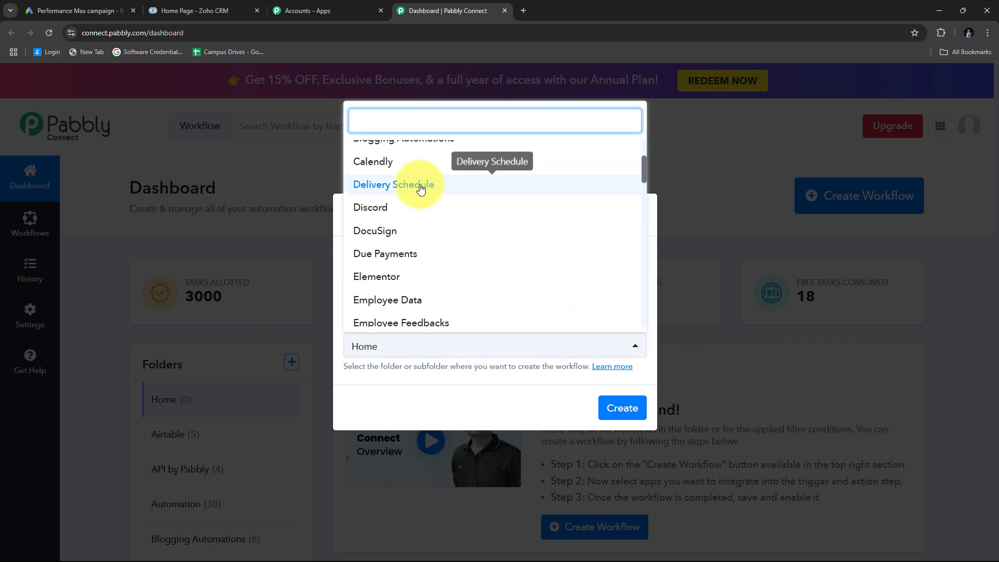
{"action": "scroll", "coordinate": [430, 203], "scroll_direction": "up", "scroll_amount": 3}
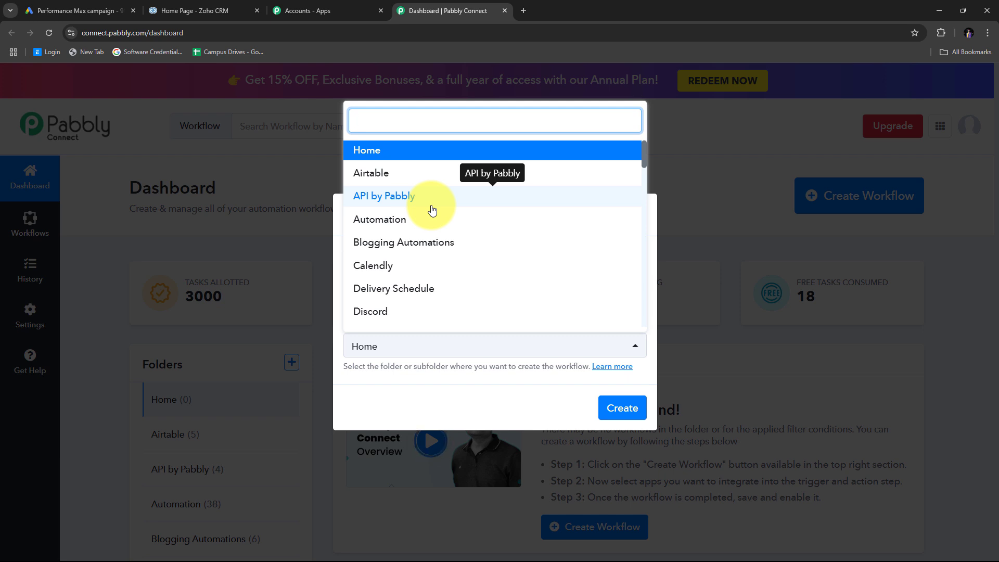
{"action": "left_click", "coordinate": [404, 223]}
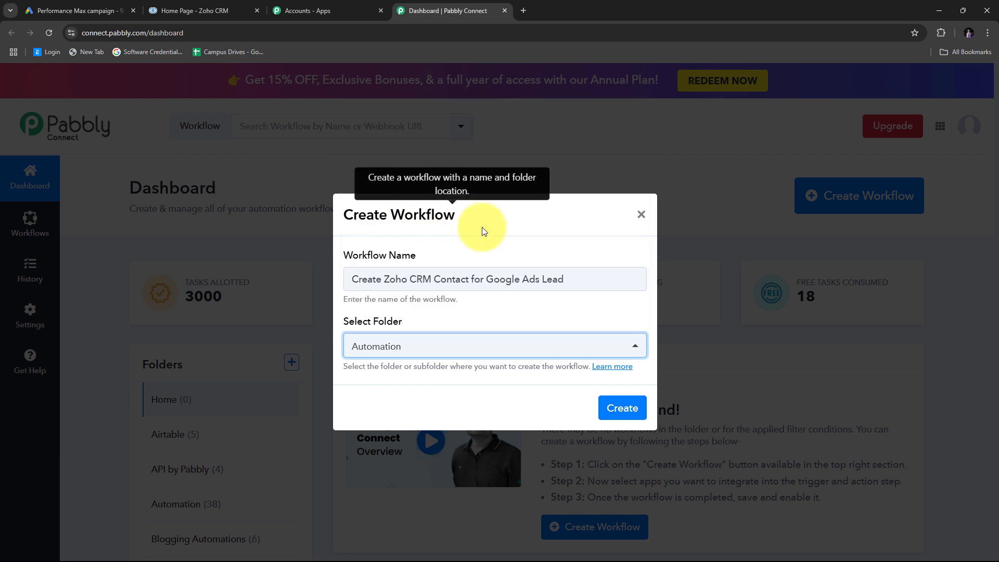
{"action": "left_click", "coordinate": [626, 414]}
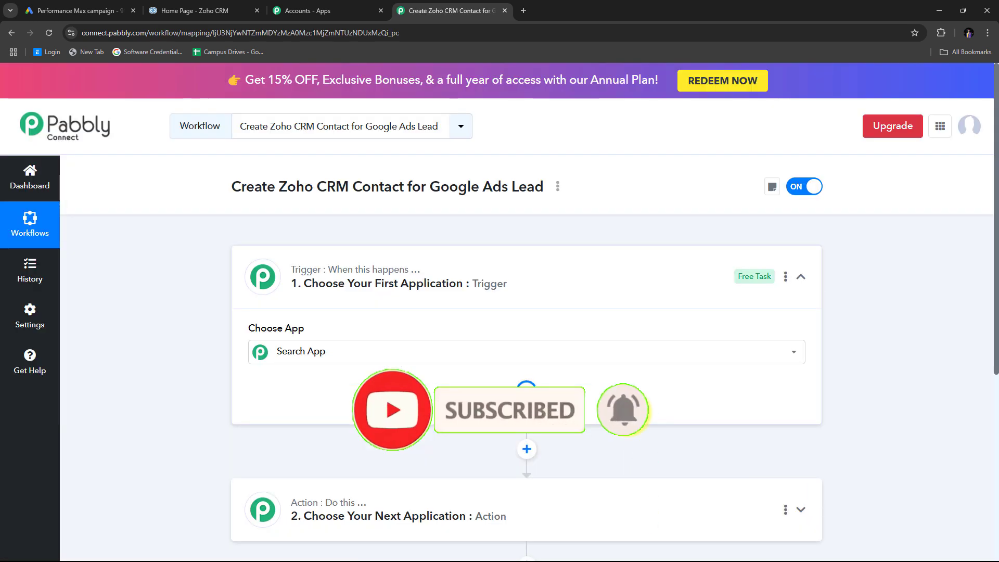
Show the trigger step's app list and browse the available apps
{"action": "left_click", "coordinate": [471, 352]}
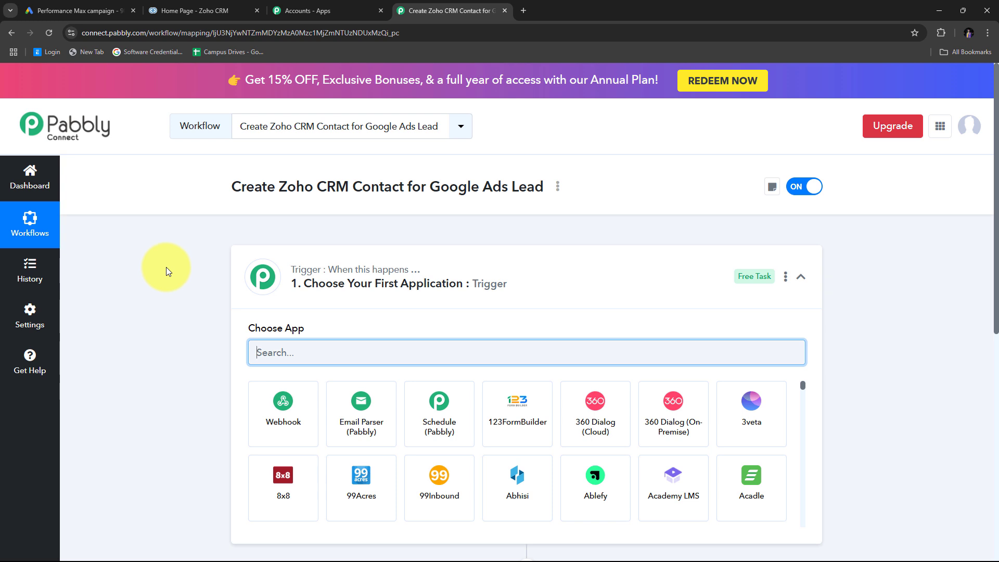
{"action": "scroll", "coordinate": [286, 212], "scroll_direction": "down", "scroll_amount": 2}
{"action": "scroll", "coordinate": [305, 160], "scroll_direction": "down", "scroll_amount": 1}
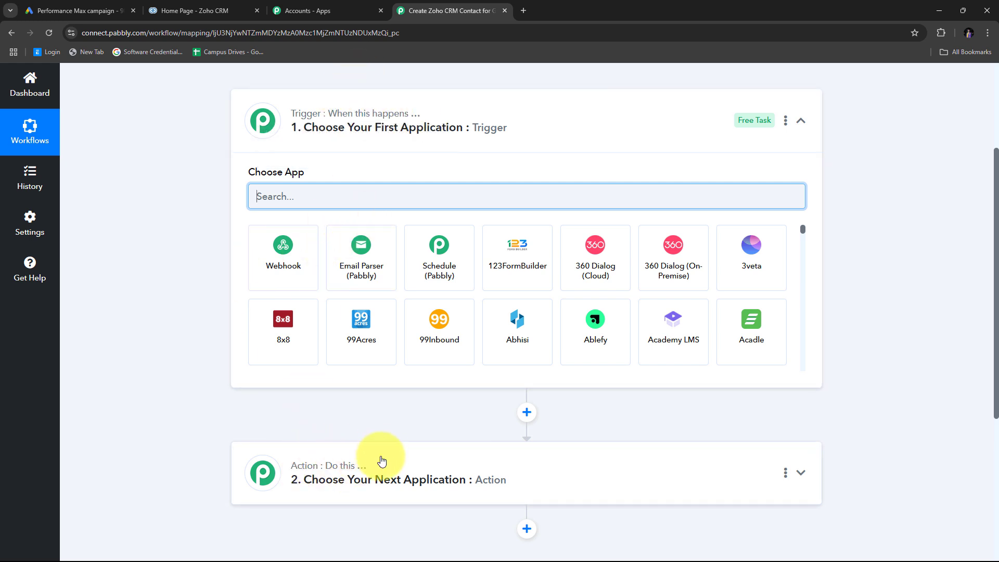
{"action": "mouse_move", "coordinate": [313, 122]}
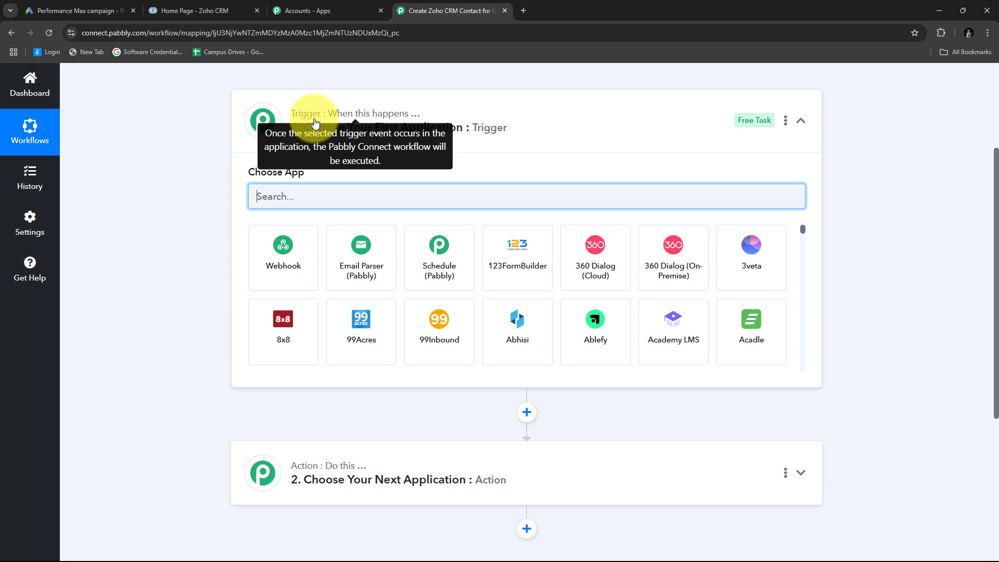
{"action": "mouse_move", "coordinate": [317, 470]}
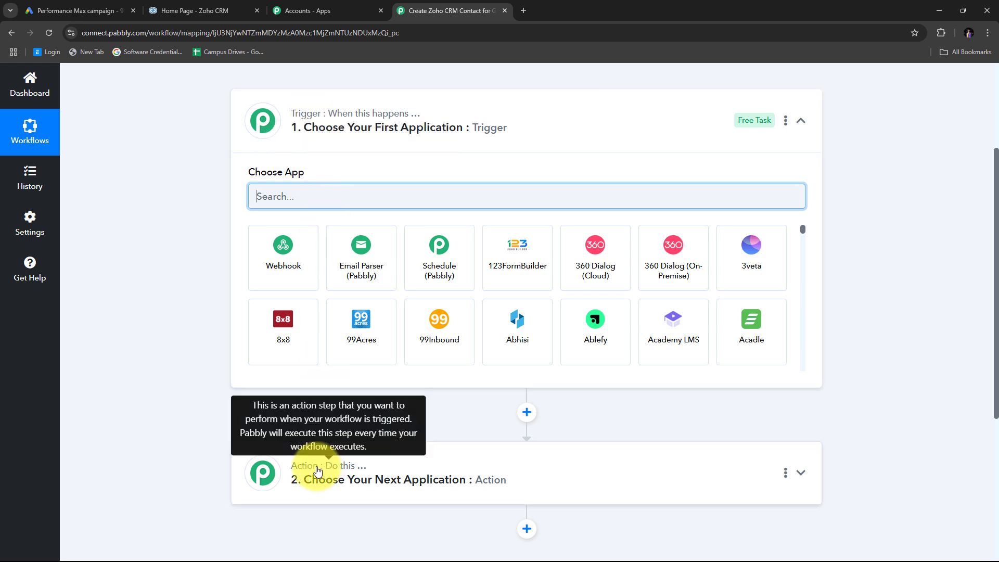
{"action": "scroll", "coordinate": [265, 255], "scroll_direction": "up", "scroll_amount": 1}
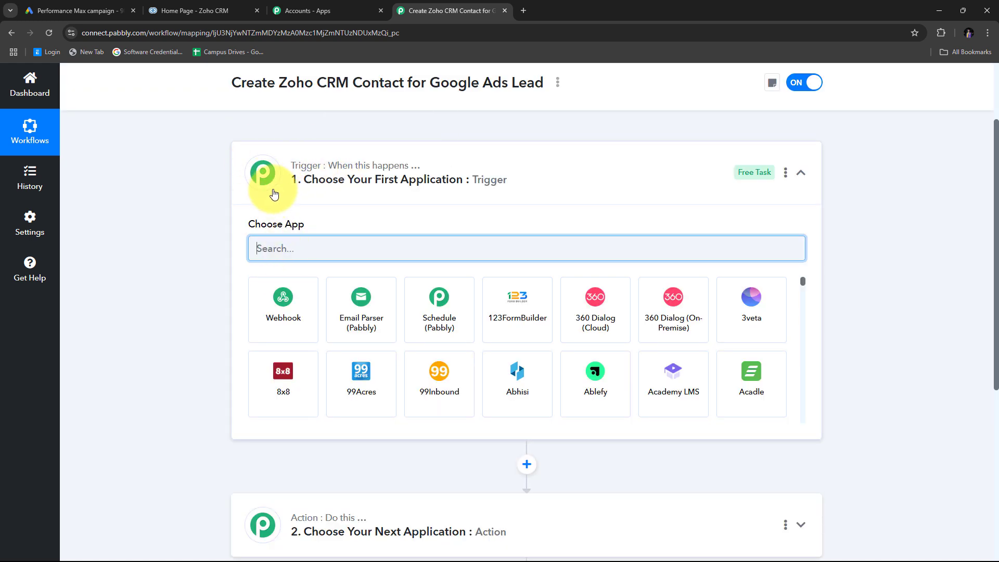
{"action": "scroll", "coordinate": [549, 261], "scroll_direction": "down", "scroll_amount": 1}
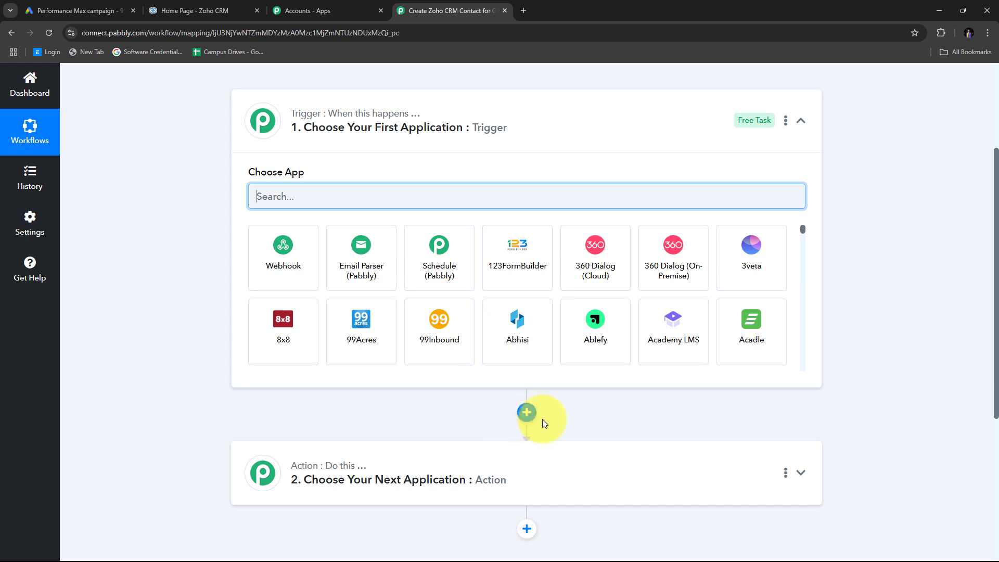
{"action": "scroll", "coordinate": [270, 268], "scroll_direction": "up", "scroll_amount": 1}
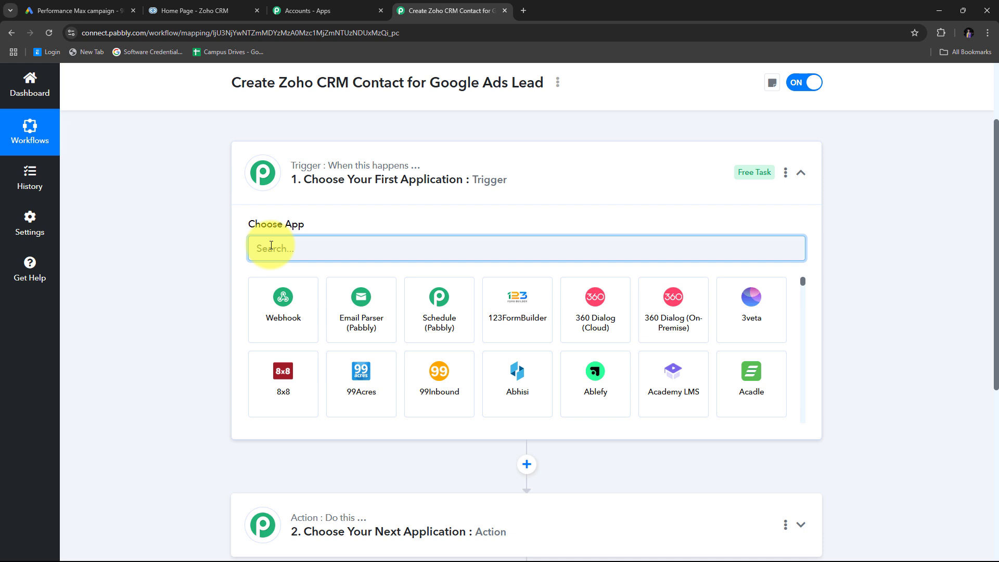
Set the trigger to Google Ads with the New Lead Form Entry event
{"action": "type", "text": "Google Ads"}
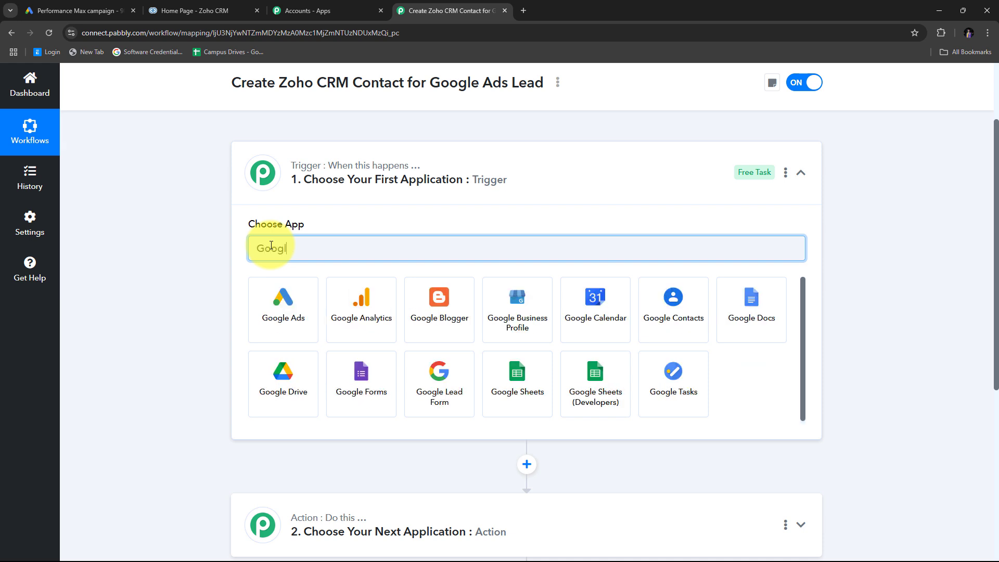
{"action": "left_click", "coordinate": [283, 309]}
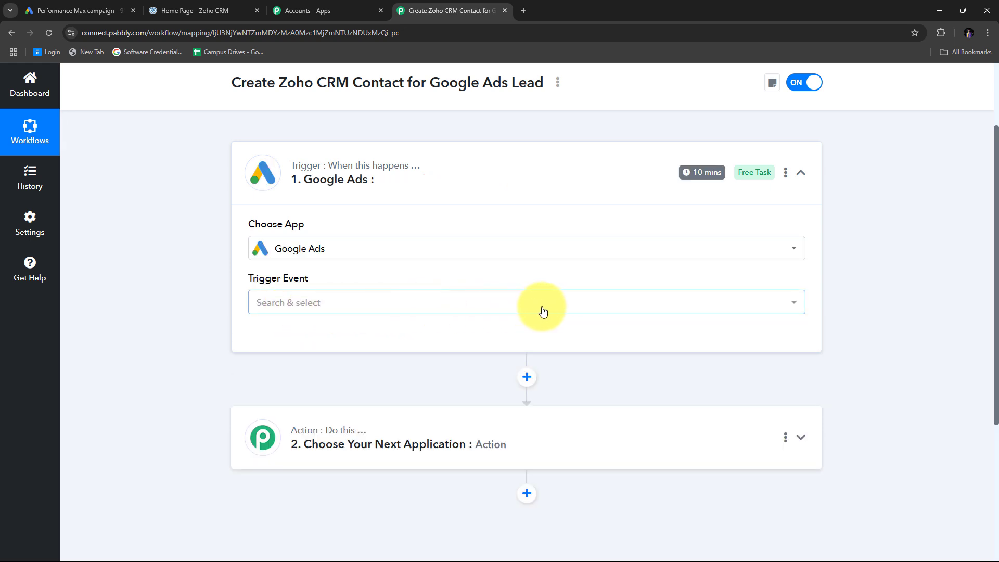
{"action": "left_click", "coordinate": [391, 305]}
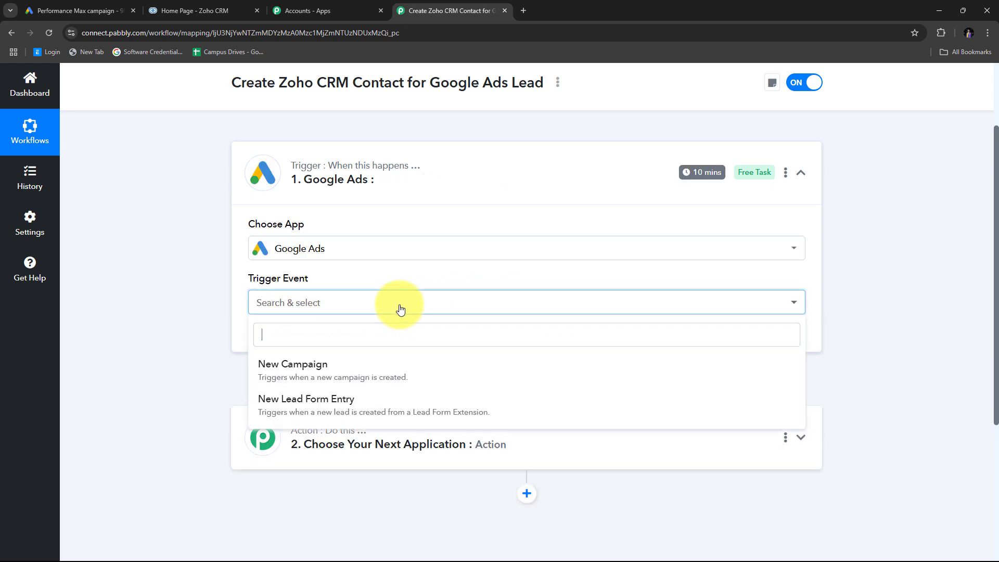
{"action": "left_click", "coordinate": [316, 409]}
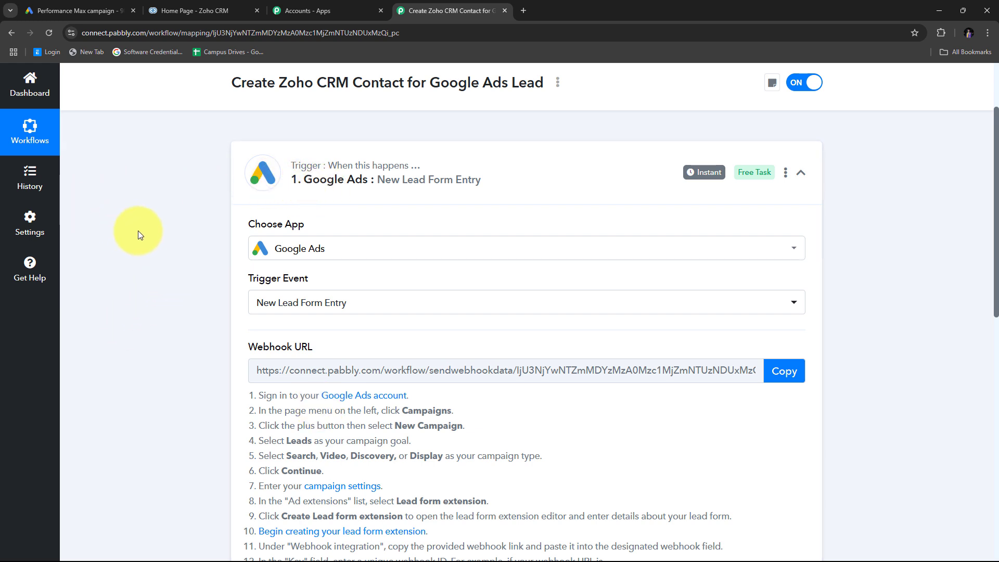
{"action": "scroll", "coordinate": [139, 230], "scroll_direction": "down", "scroll_amount": 1}
Copy the Google Ads trigger's webhook URL and leave Pabbly waiting for a webhook response
{"action": "scroll", "coordinate": [244, 244], "scroll_direction": "down", "scroll_amount": 1}
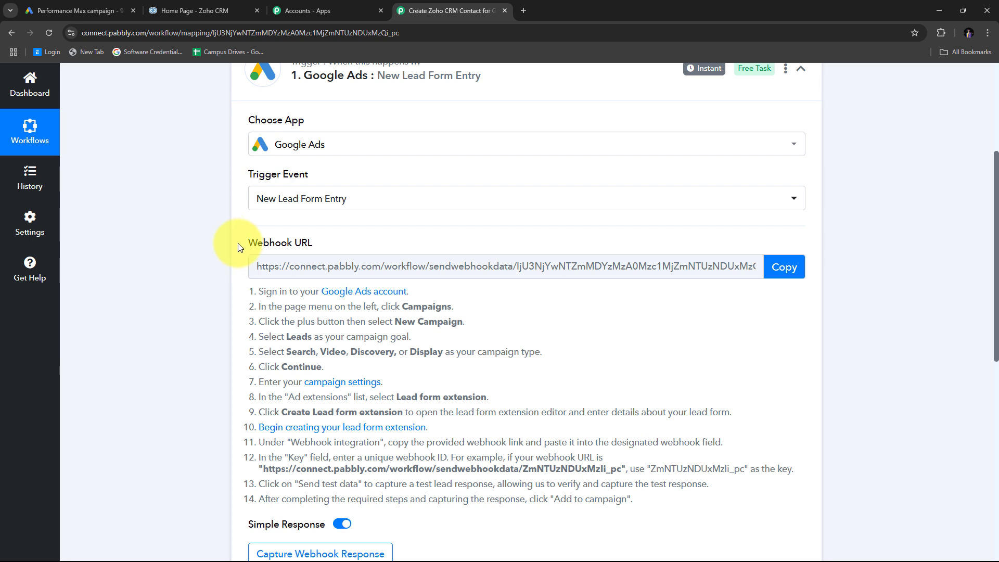
{"action": "left_click_drag", "start_coordinate": [239, 248], "coordinate": [345, 252]}
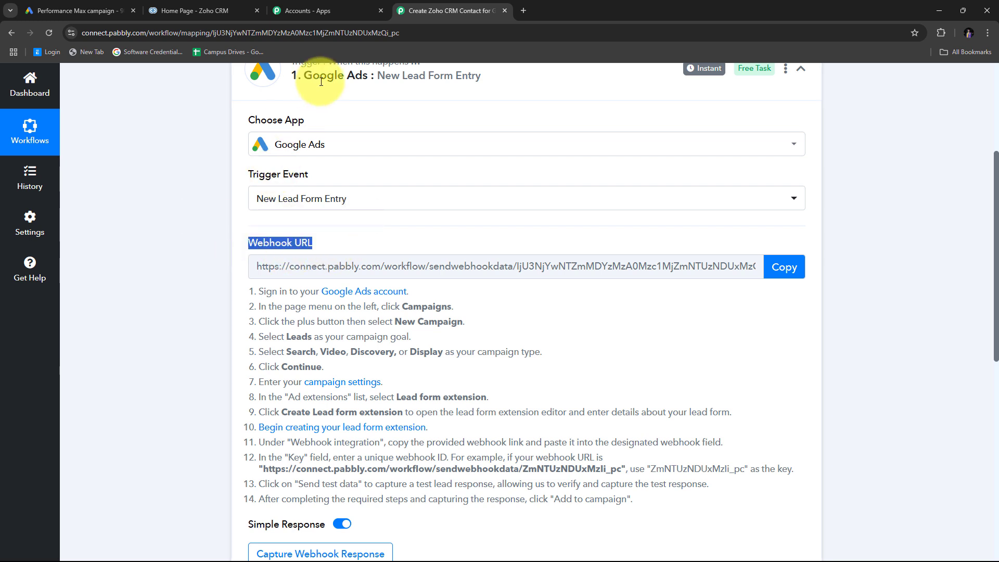
{"action": "scroll", "coordinate": [158, 184], "scroll_direction": "down", "scroll_amount": 1}
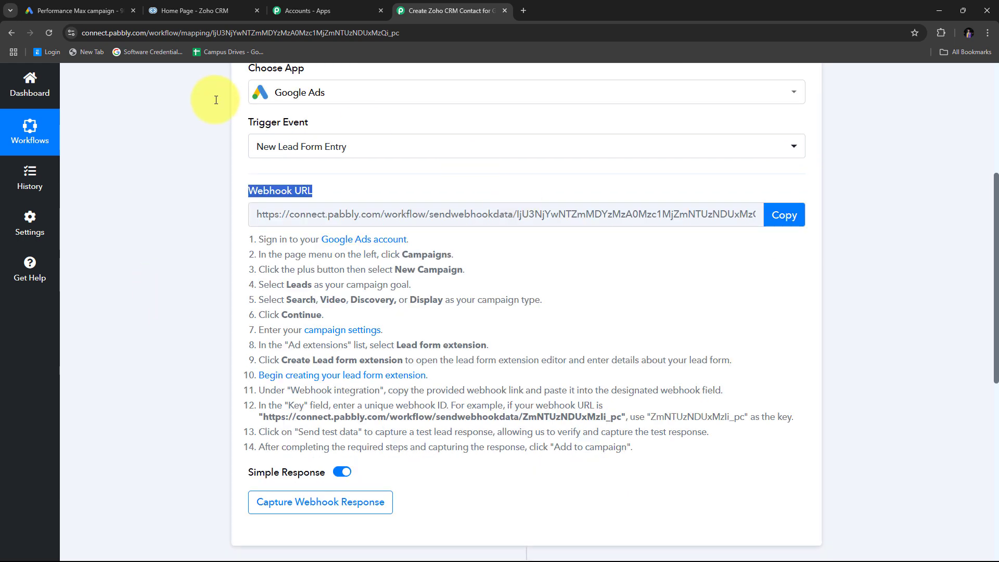
{"action": "scroll", "coordinate": [273, 143], "scroll_direction": "up", "scroll_amount": 1}
{"action": "scroll", "coordinate": [276, 158], "scroll_direction": "down", "scroll_amount": 3}
{"action": "left_click_drag", "start_coordinate": [242, 138], "coordinate": [641, 376]}
{"action": "scroll", "coordinate": [164, 238], "scroll_direction": "up", "scroll_amount": 2}
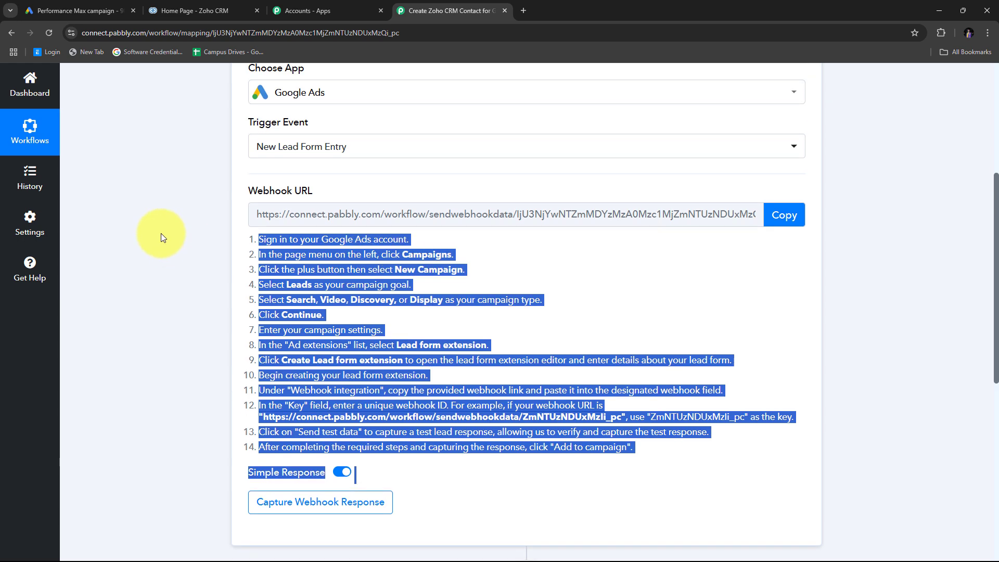
{"action": "left_click", "coordinate": [784, 214]}
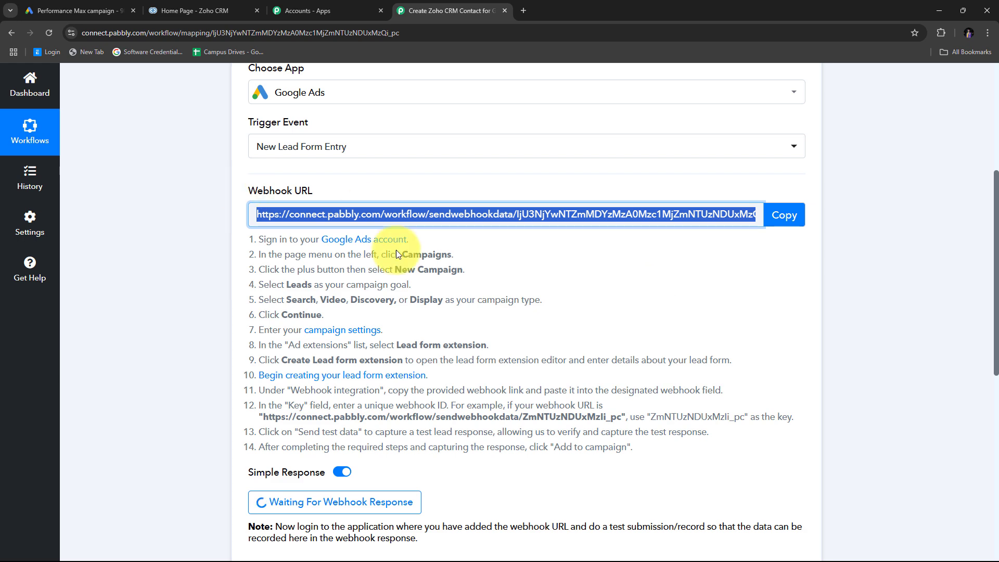
{"action": "left_click", "coordinate": [92, 10]}
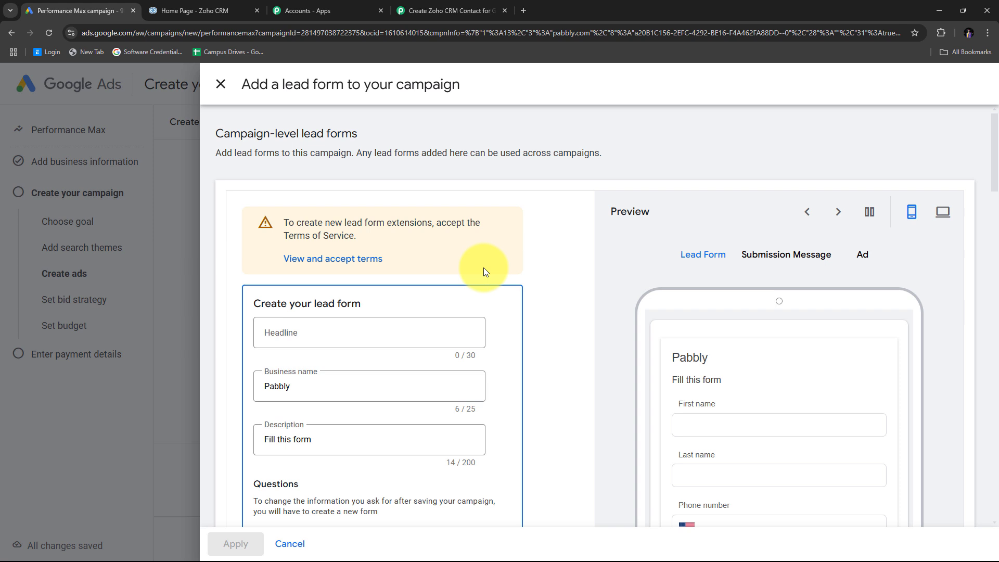
Scroll through the Add a lead form panel's questions down to Lead delivery option
{"action": "scroll", "coordinate": [483, 267], "scroll_direction": "down", "scroll_amount": 3}
{"action": "scroll", "coordinate": [573, 268], "scroll_direction": "down", "scroll_amount": 2}
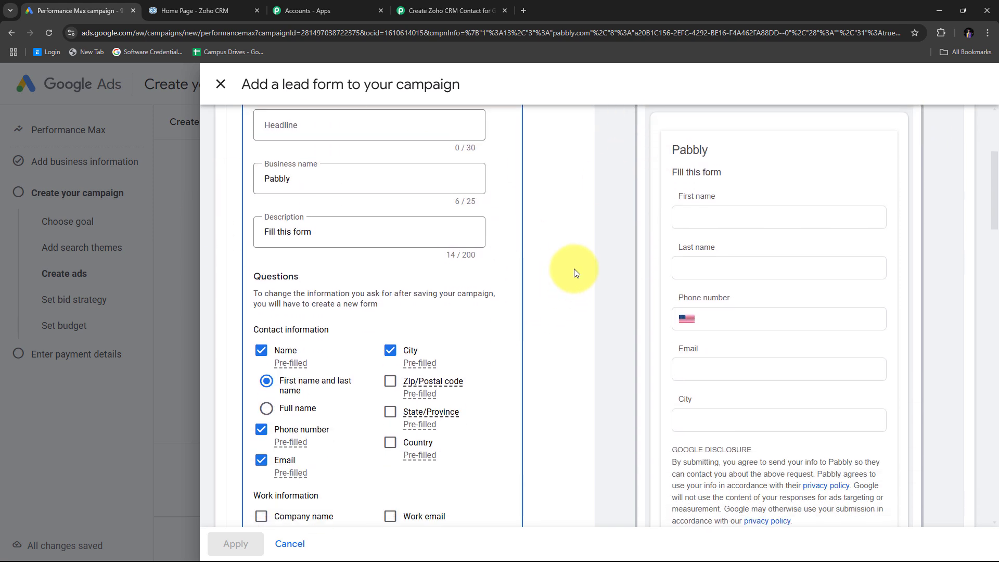
{"action": "scroll", "coordinate": [533, 308], "scroll_direction": "up", "scroll_amount": 1}
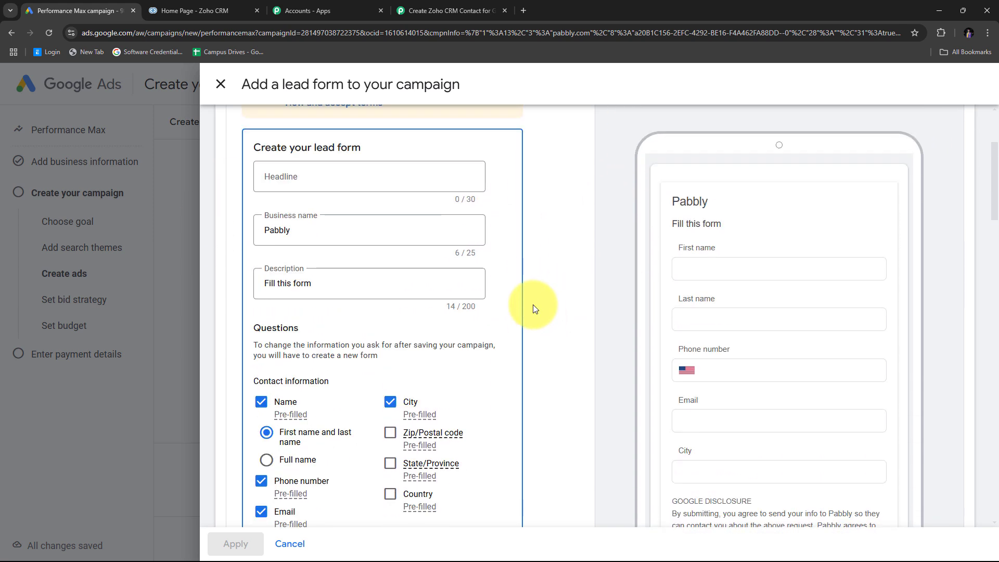
{"action": "scroll", "coordinate": [594, 306], "scroll_direction": "down", "scroll_amount": 3}
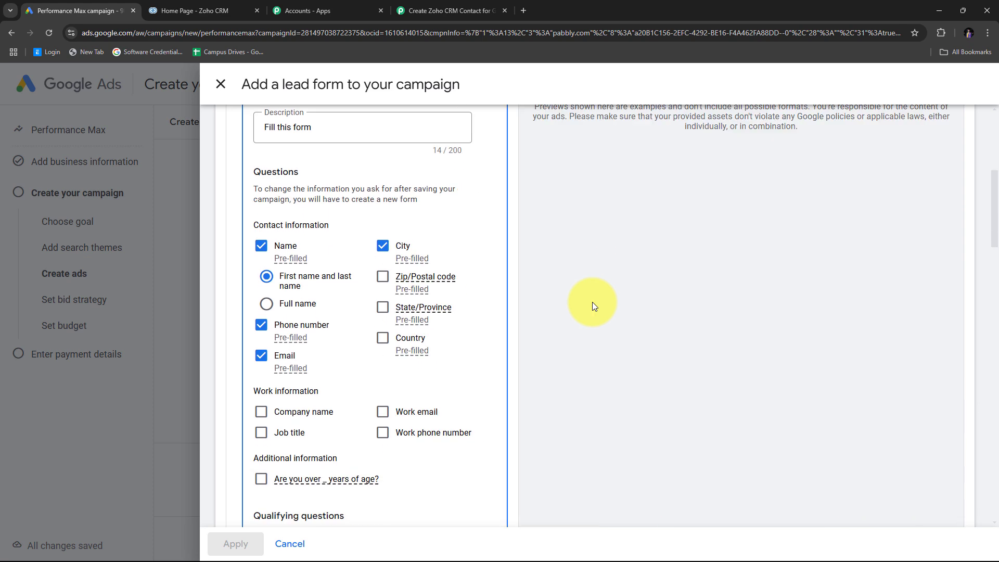
{"action": "scroll", "coordinate": [592, 301], "scroll_direction": "up", "scroll_amount": 4}
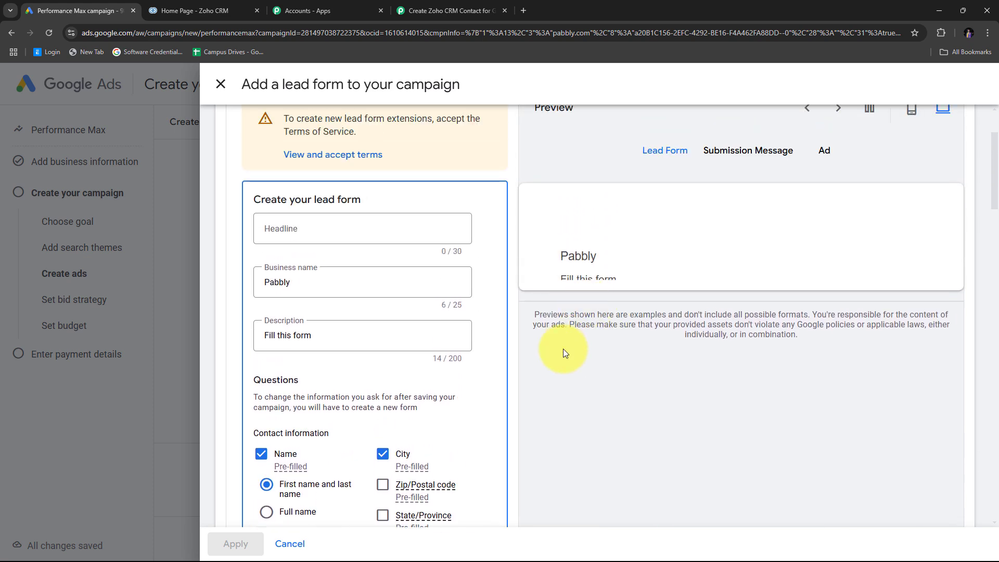
{"action": "scroll", "coordinate": [497, 334], "scroll_direction": "down", "scroll_amount": 6}
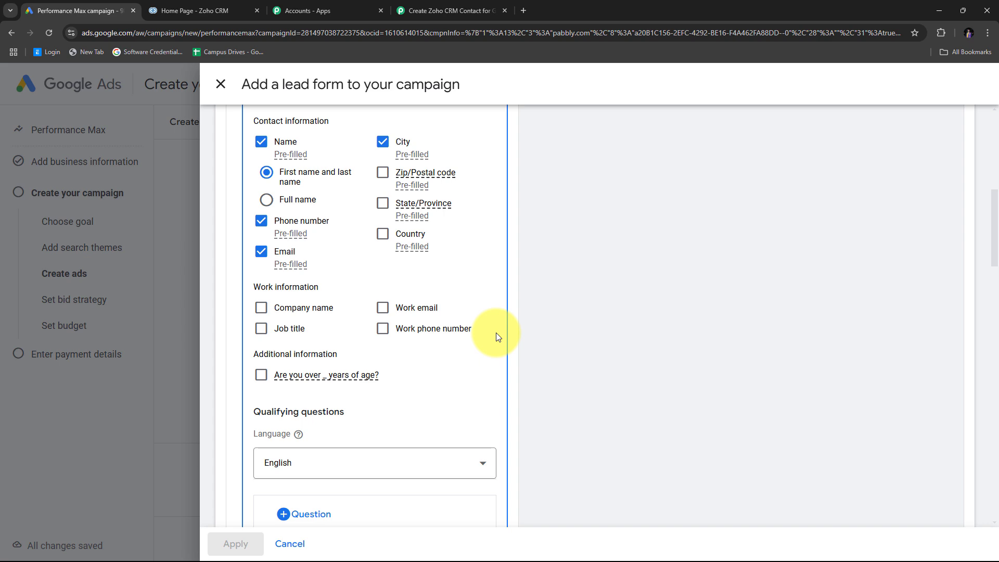
{"action": "scroll", "coordinate": [457, 241], "scroll_direction": "up", "scroll_amount": 7}
{"action": "scroll", "coordinate": [483, 255], "scroll_direction": "down", "scroll_amount": 20}
{"action": "scroll", "coordinate": [484, 255], "scroll_direction": "down", "scroll_amount": 6}
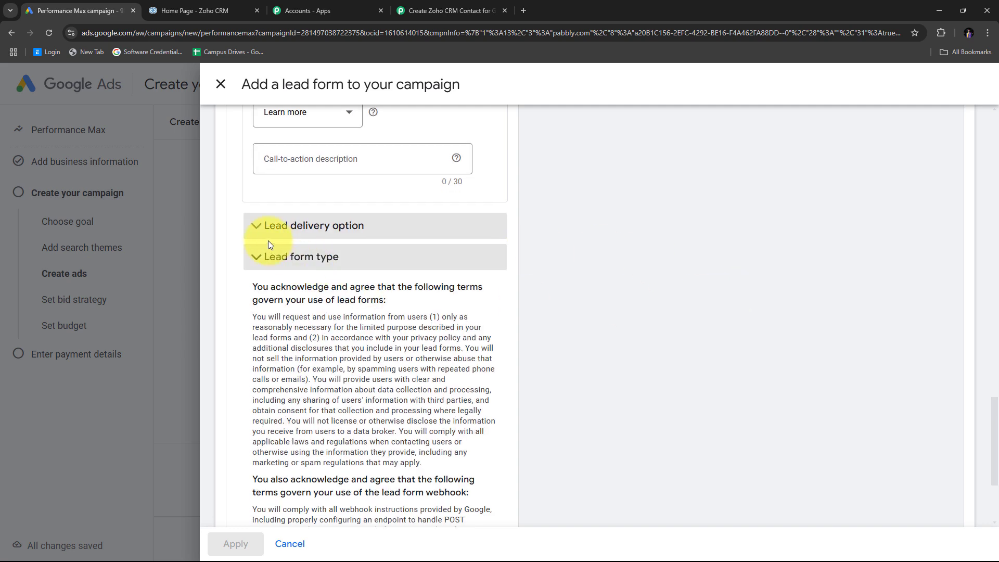
Under Lead delivery option, paste the Pabbly webhook URL and set the key to 'Test'
{"action": "left_click", "coordinate": [259, 229]}
{"action": "scroll", "coordinate": [457, 230], "scroll_direction": "down", "scroll_amount": 1}
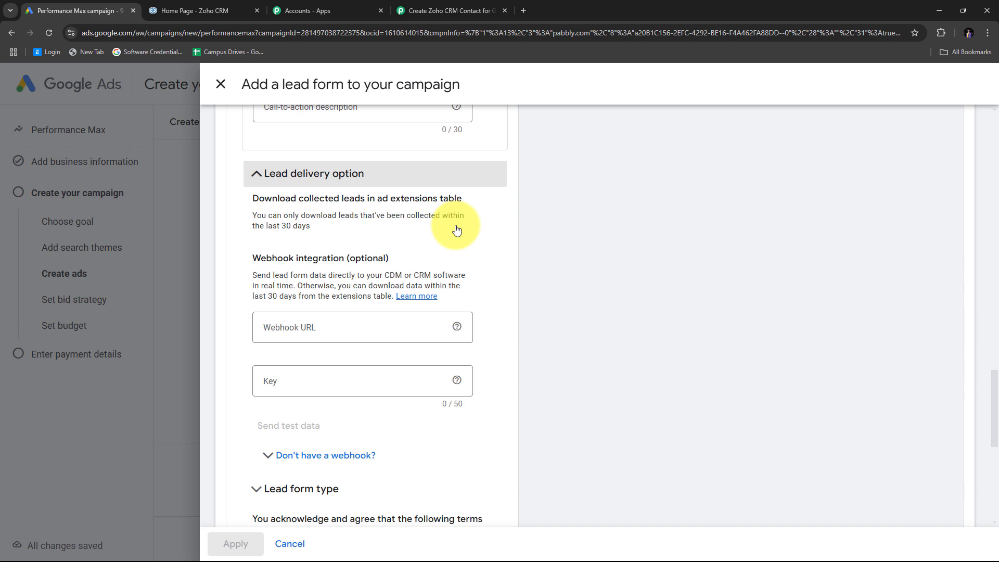
{"action": "scroll", "coordinate": [455, 227], "scroll_direction": "down", "scroll_amount": 1}
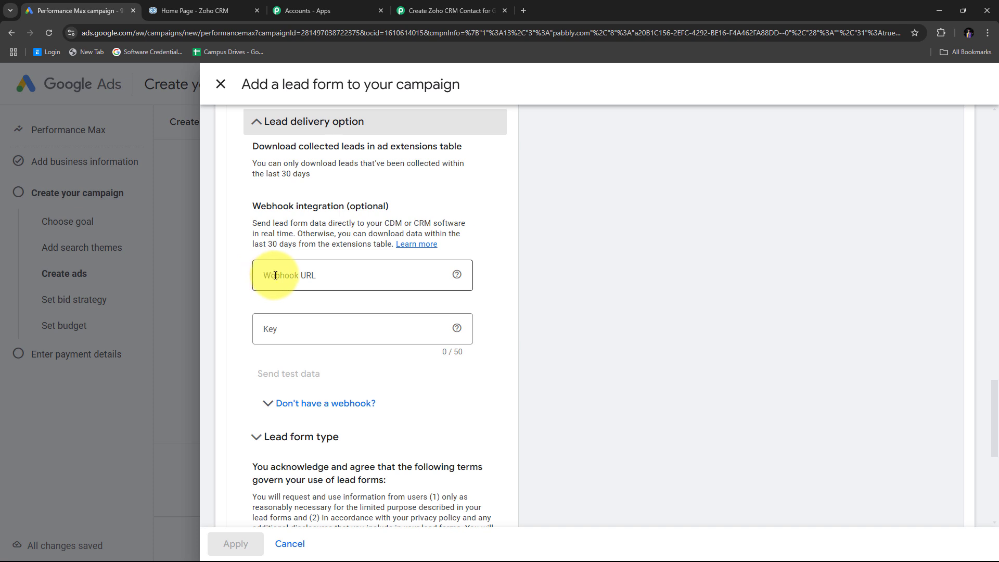
{"action": "right_click", "coordinate": [281, 275]}
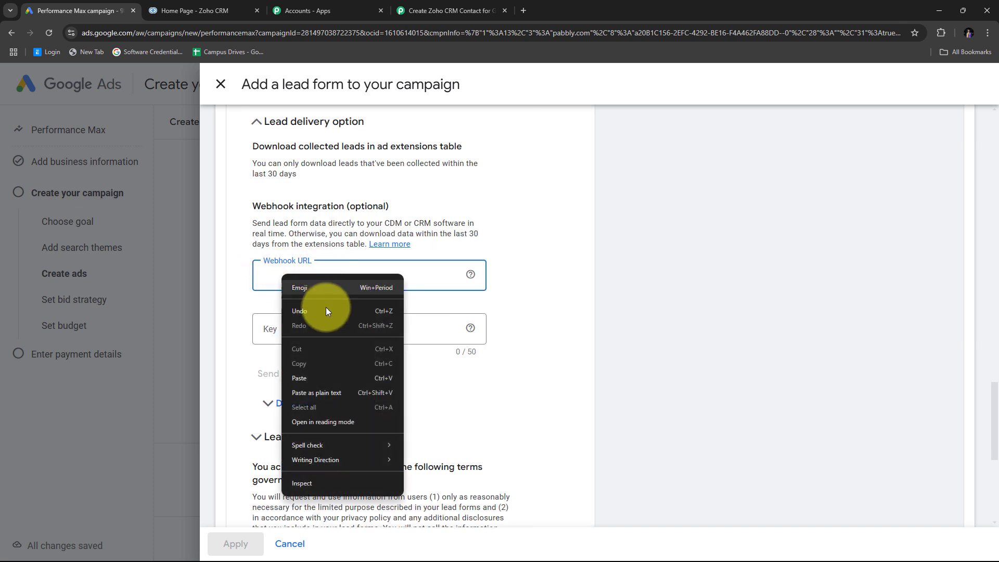
{"action": "left_click", "coordinate": [304, 378]}
{"action": "scroll", "coordinate": [281, 289], "scroll_direction": "down", "scroll_amount": 1}
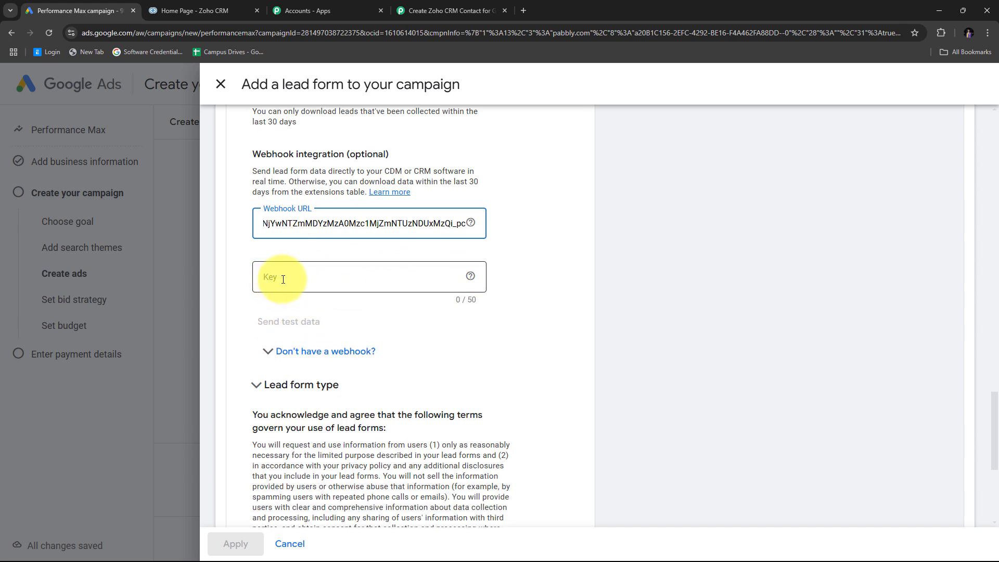
{"action": "left_click", "coordinate": [285, 278]}
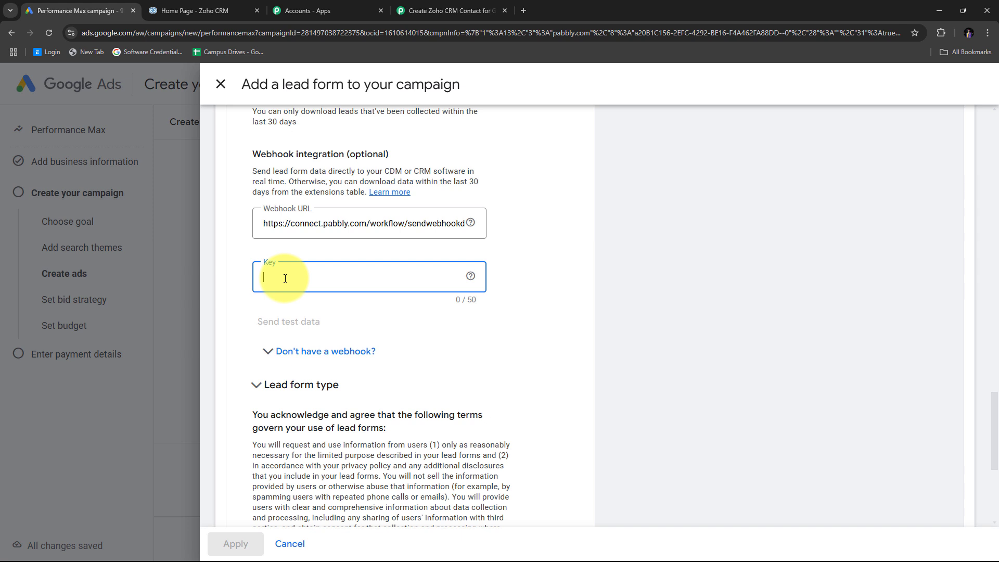
{"action": "type", "text": "Test"}
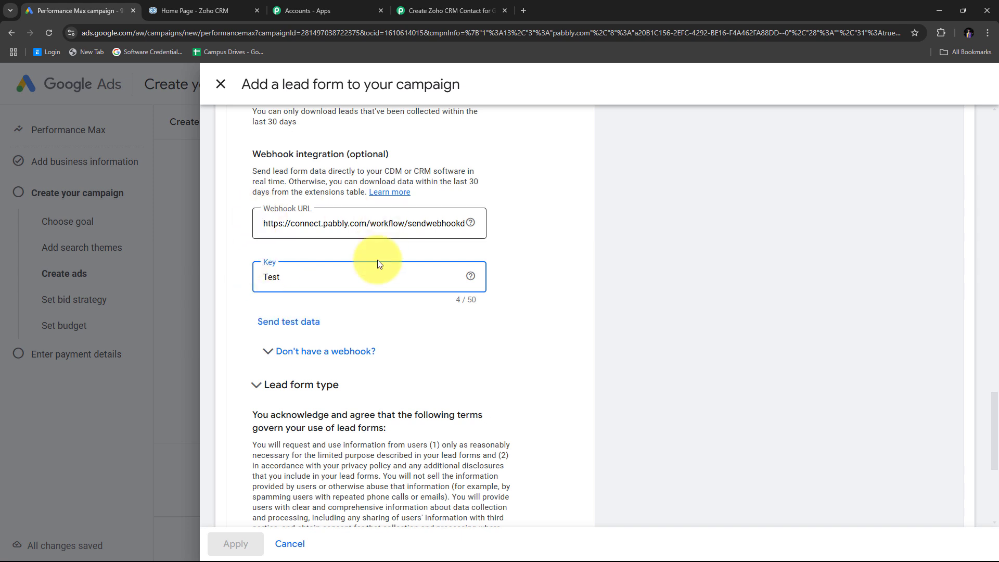
Send test lead data to the Pabbly webhook
{"action": "scroll", "coordinate": [526, 319], "scroll_direction": "up", "scroll_amount": 1}
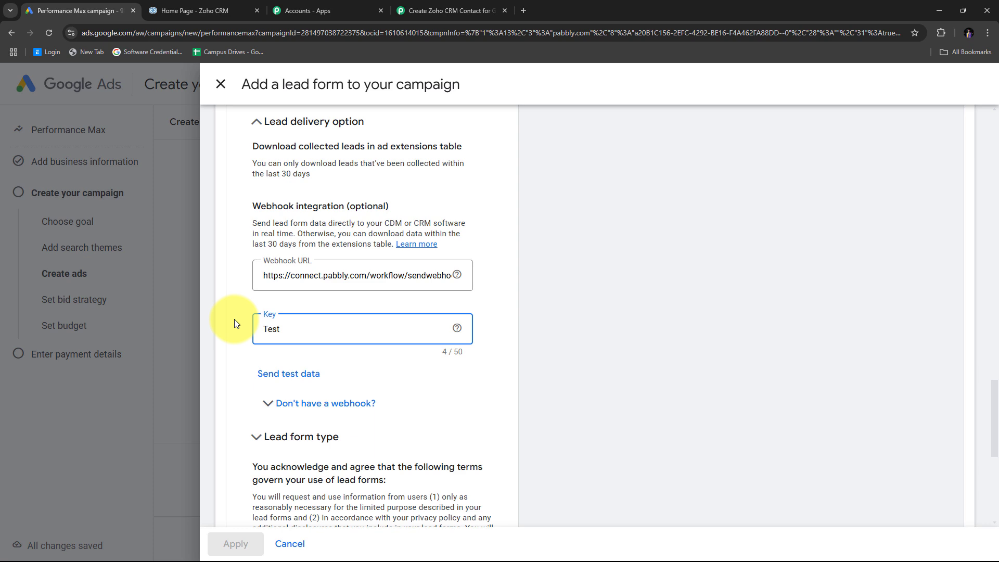
{"action": "scroll", "coordinate": [339, 311], "scroll_direction": "down", "scroll_amount": 1}
{"action": "scroll", "coordinate": [339, 311], "scroll_direction": "down", "scroll_amount": 1}
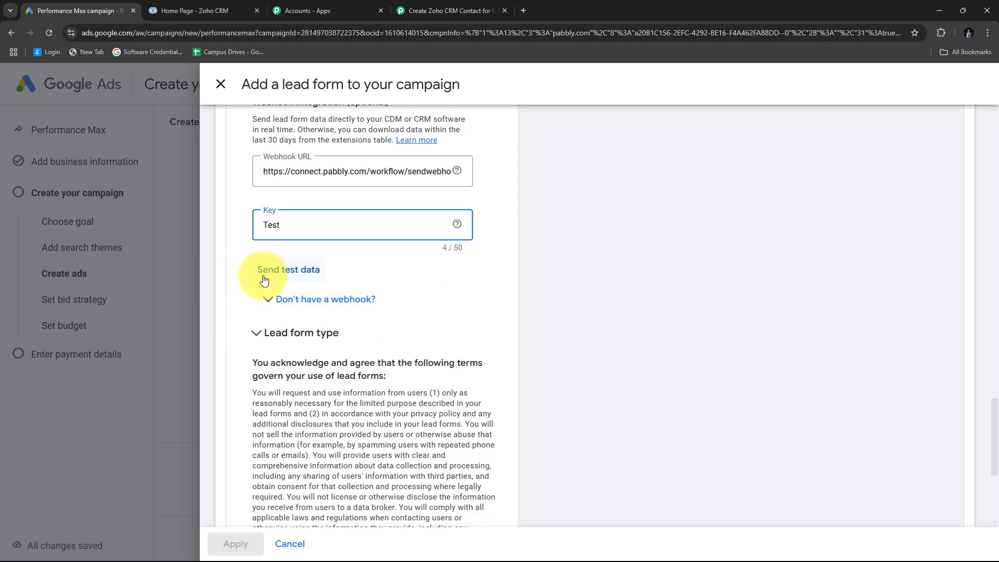
{"action": "left_click", "coordinate": [290, 276]}
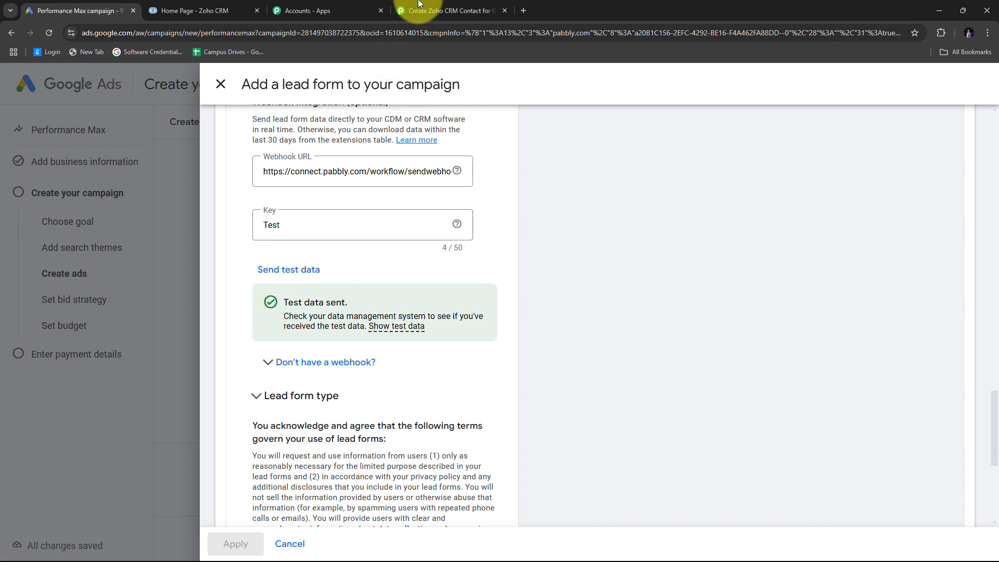
{"action": "left_click", "coordinate": [432, 9]}
Scroll through the captured Response A fields from the test lead
{"action": "scroll", "coordinate": [626, 225], "scroll_direction": "down", "scroll_amount": 8}
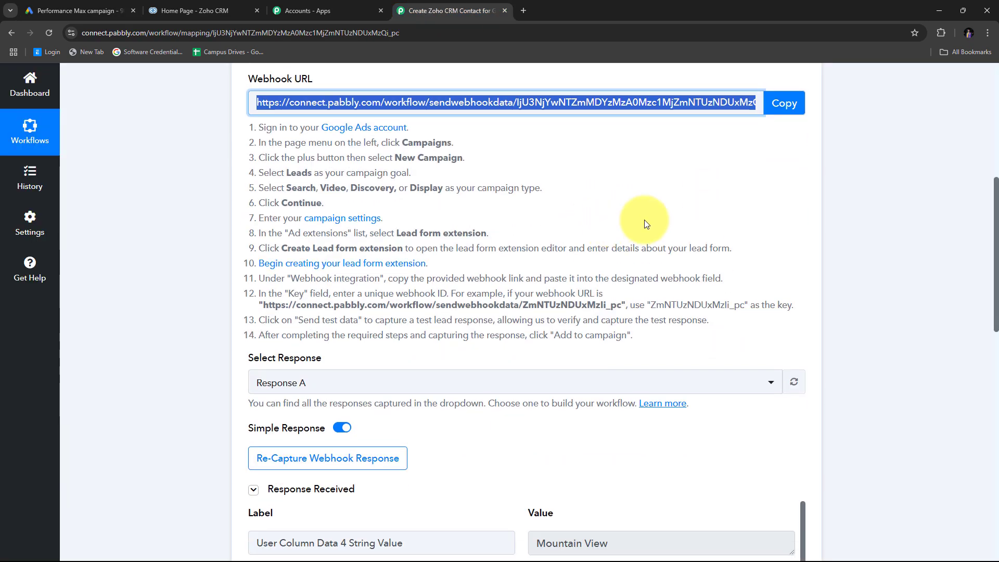
{"action": "scroll", "coordinate": [520, 281], "scroll_direction": "down", "scroll_amount": 3}
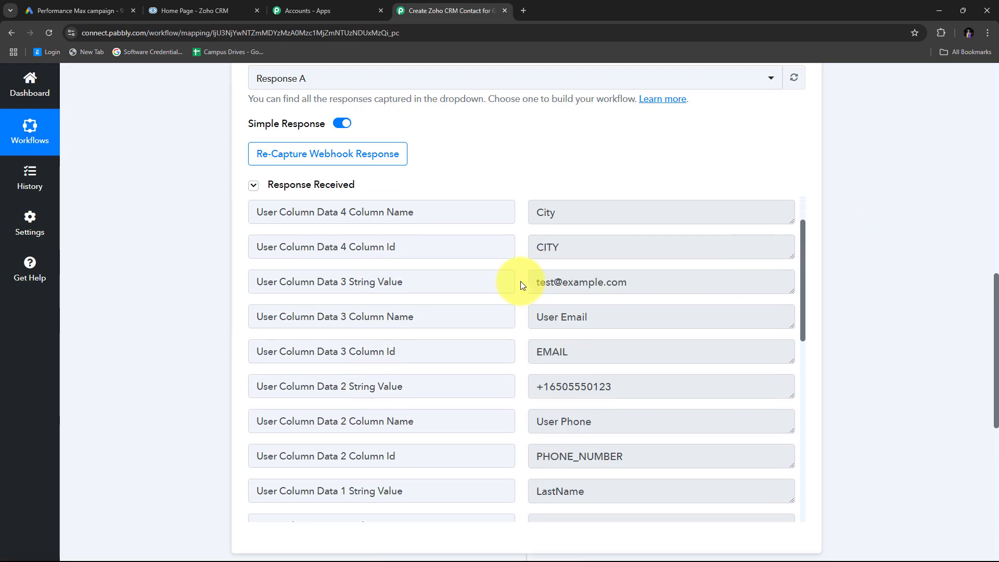
{"action": "scroll", "coordinate": [520, 285], "scroll_direction": "up", "scroll_amount": 3}
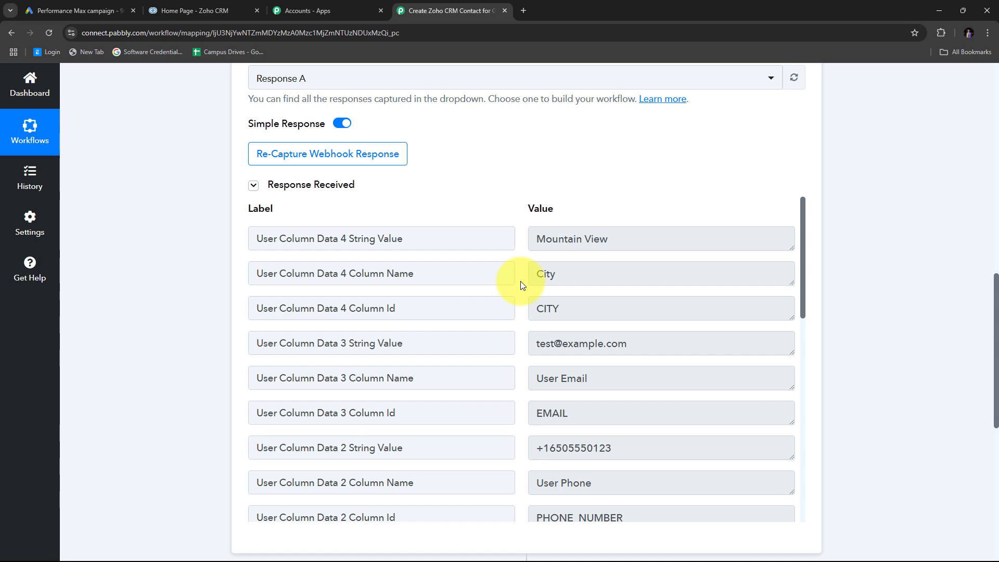
{"action": "scroll", "coordinate": [521, 281], "scroll_direction": "down", "scroll_amount": 8}
{"action": "scroll", "coordinate": [521, 281], "scroll_direction": "up", "scroll_amount": 6}
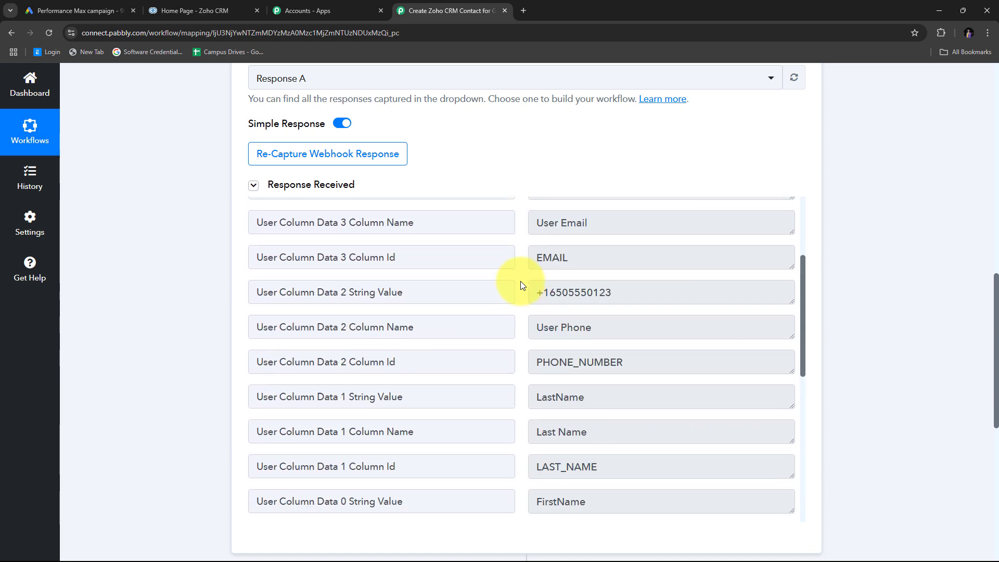
{"action": "scroll", "coordinate": [521, 283], "scroll_direction": "up", "scroll_amount": 3}
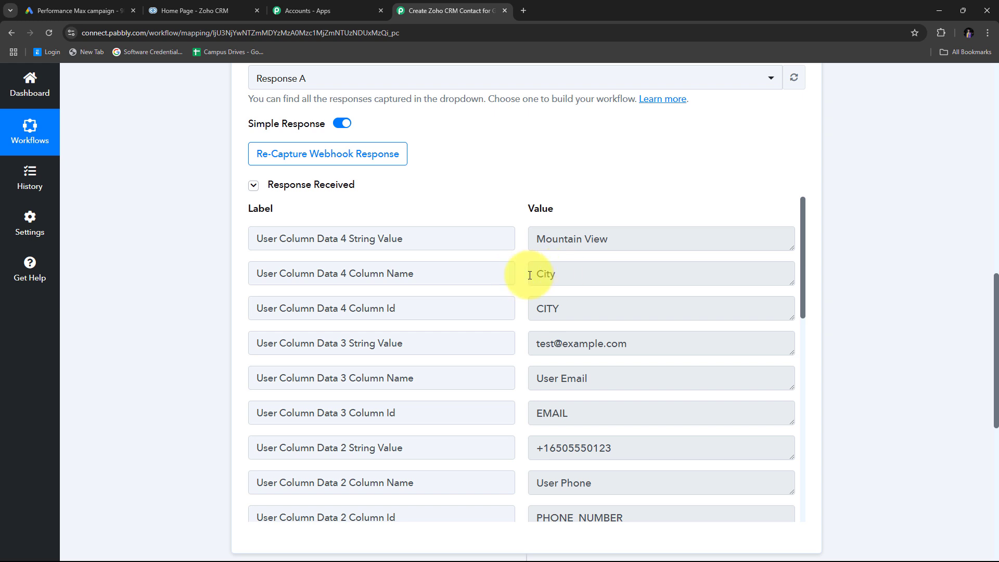
{"action": "left_click_drag", "start_coordinate": [645, 231], "coordinate": [586, 245]}
{"action": "scroll", "coordinate": [398, 281], "scroll_direction": "down", "scroll_amount": 1}
Highlight the test lead's email, phone number and last name values in Response A
{"action": "left_click_drag", "start_coordinate": [638, 295], "coordinate": [519, 303]}
{"action": "scroll", "coordinate": [593, 294], "scroll_direction": "down", "scroll_amount": 1}
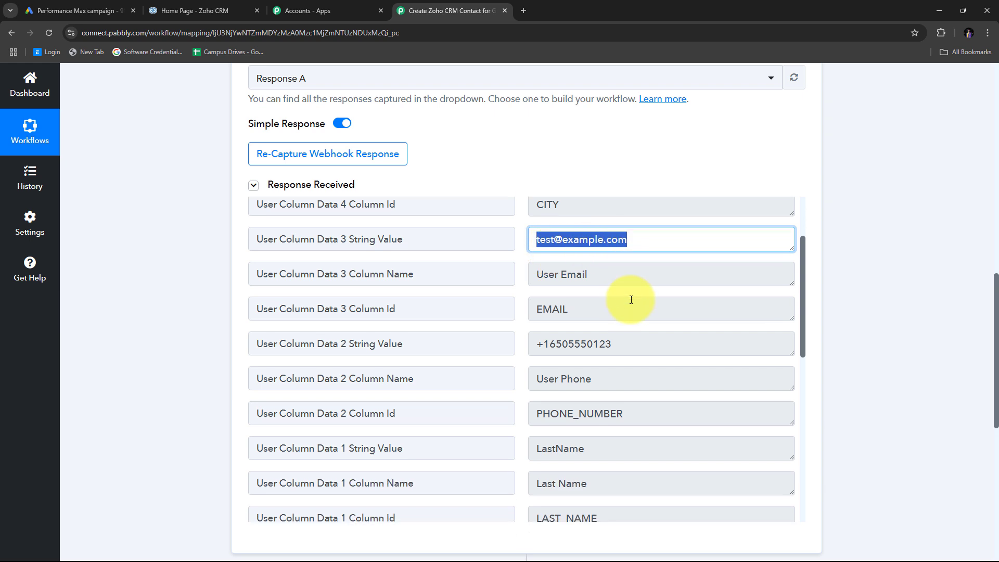
{"action": "left_click", "coordinate": [652, 345]}
{"action": "left_click_drag", "start_coordinate": [652, 345], "coordinate": [520, 339]}
{"action": "scroll", "coordinate": [568, 317], "scroll_direction": "down", "scroll_amount": 4}
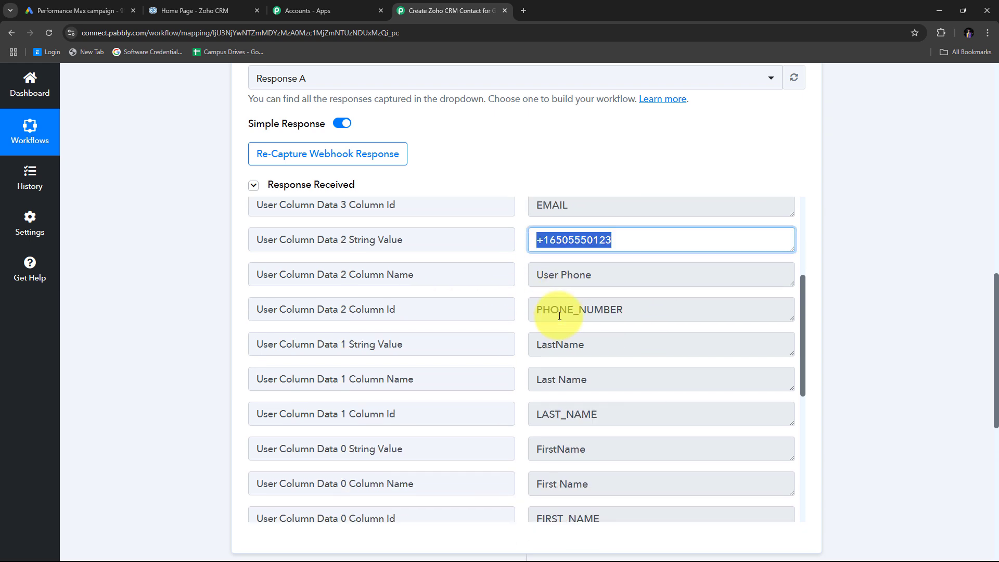
{"action": "scroll", "coordinate": [614, 338], "scroll_direction": "up", "scroll_amount": 1}
{"action": "double_click", "coordinate": [572, 293]}
{"action": "left_click_drag", "start_coordinate": [631, 403], "coordinate": [486, 375]}
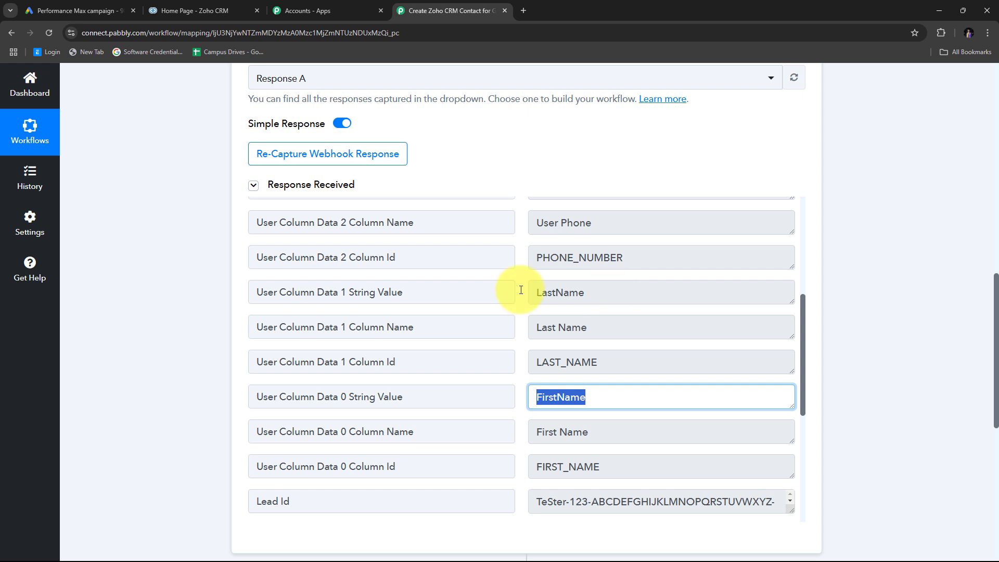
{"action": "left_click_drag", "start_coordinate": [606, 291], "coordinate": [486, 308]}
{"action": "scroll", "coordinate": [511, 317], "scroll_direction": "up", "scroll_amount": 1}
{"action": "scroll", "coordinate": [511, 317], "scroll_direction": "up", "scroll_amount": 5}
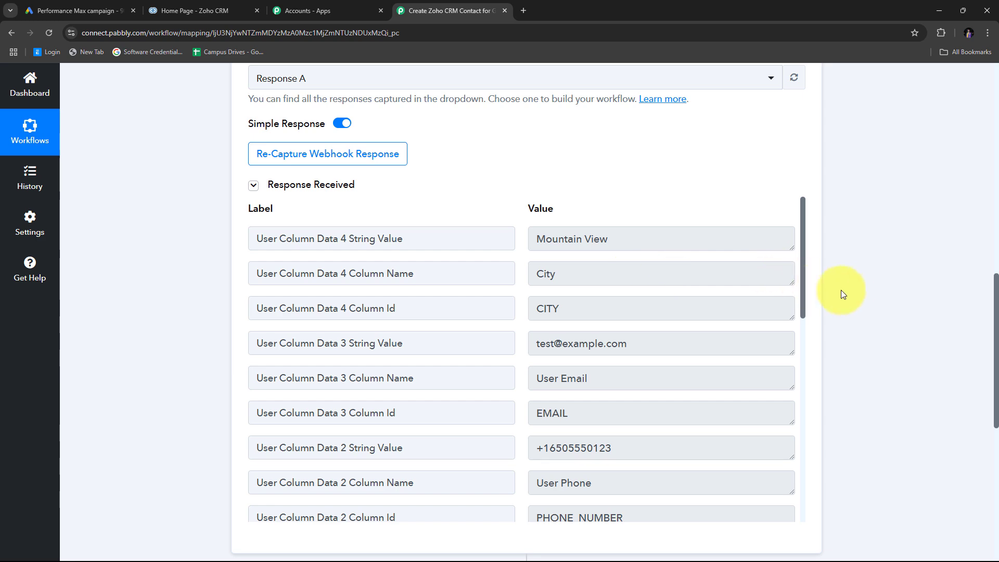
Scroll down past the captured city, email and phone test response to the next action step
{"action": "scroll", "coordinate": [860, 291], "scroll_direction": "down", "scroll_amount": 6}
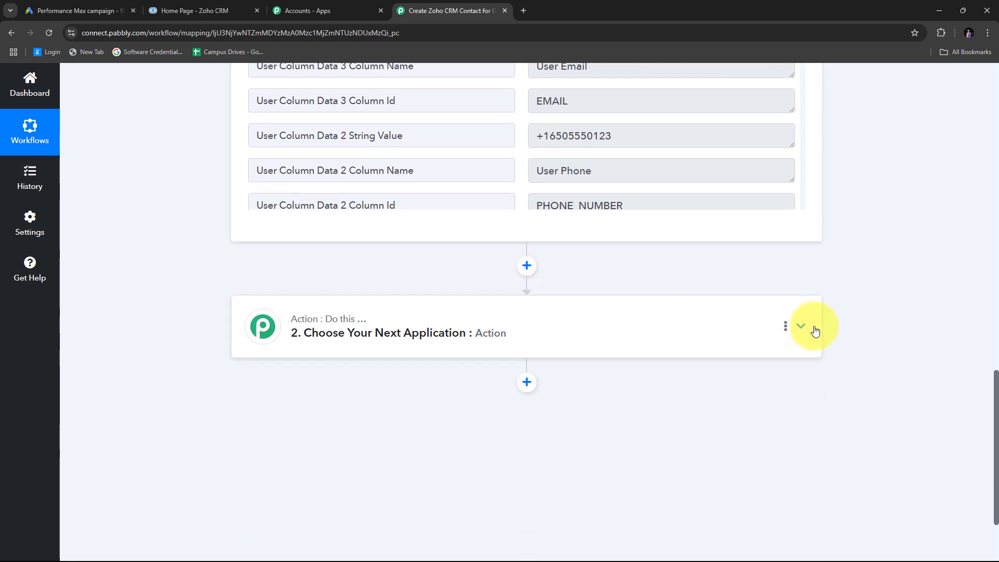
Search 'Zoho CR' and set step 2 to Zoho CRM with the Create Contact action event
{"action": "left_click", "coordinate": [799, 326]}
{"action": "left_click", "coordinate": [273, 284]}
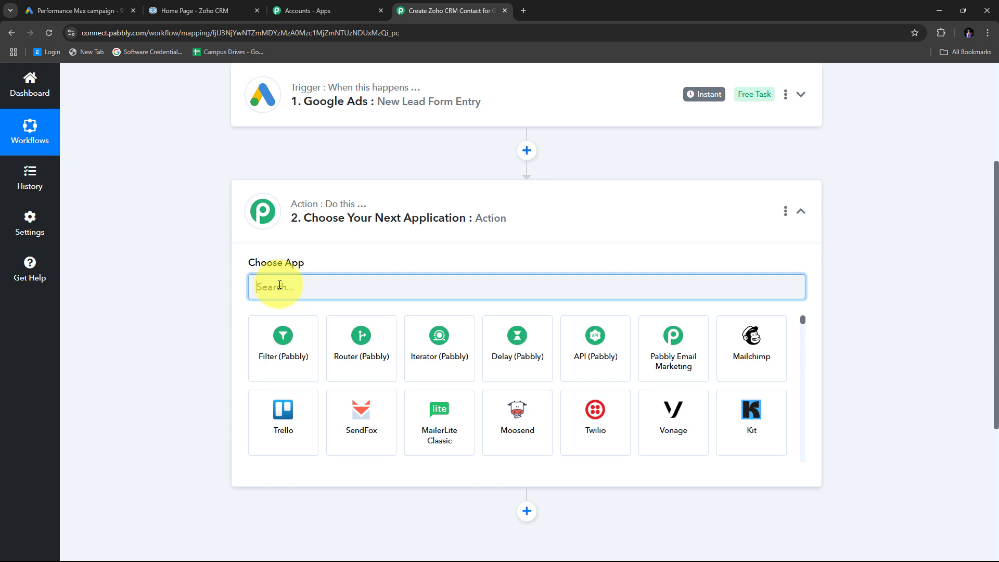
{"action": "type", "text": "Zoho"}
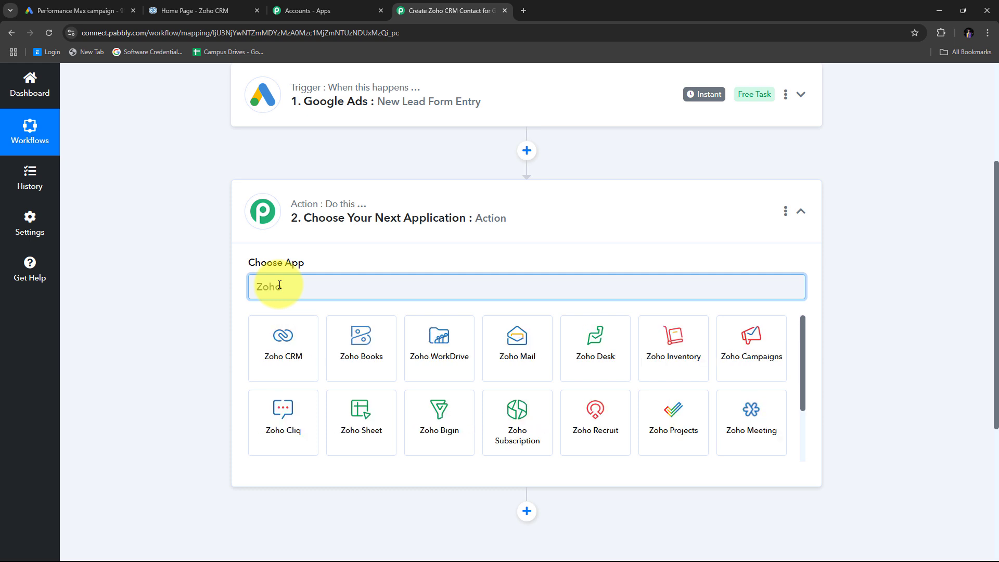
{"action": "type", "text": " CRM"}
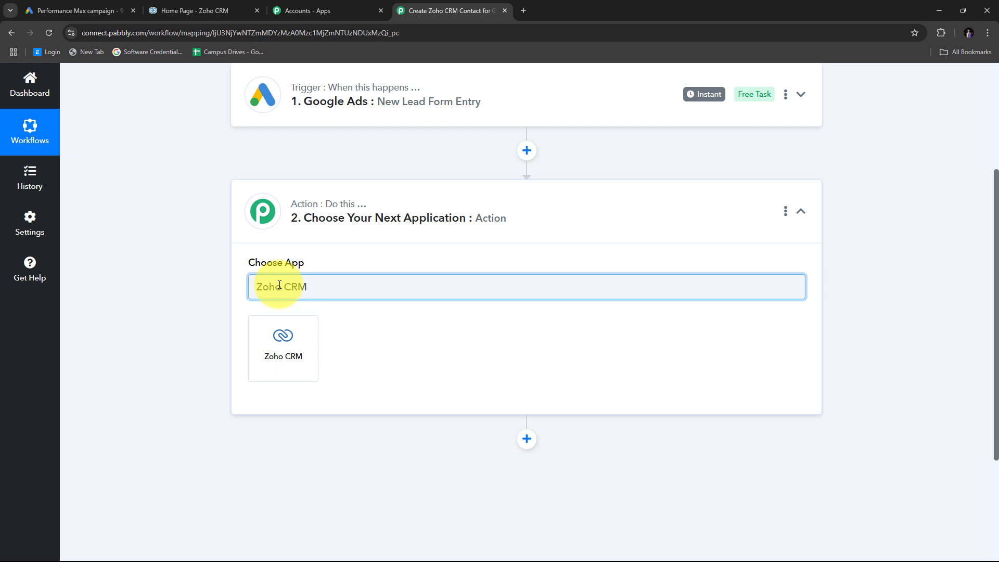
{"action": "left_click", "coordinate": [286, 356]}
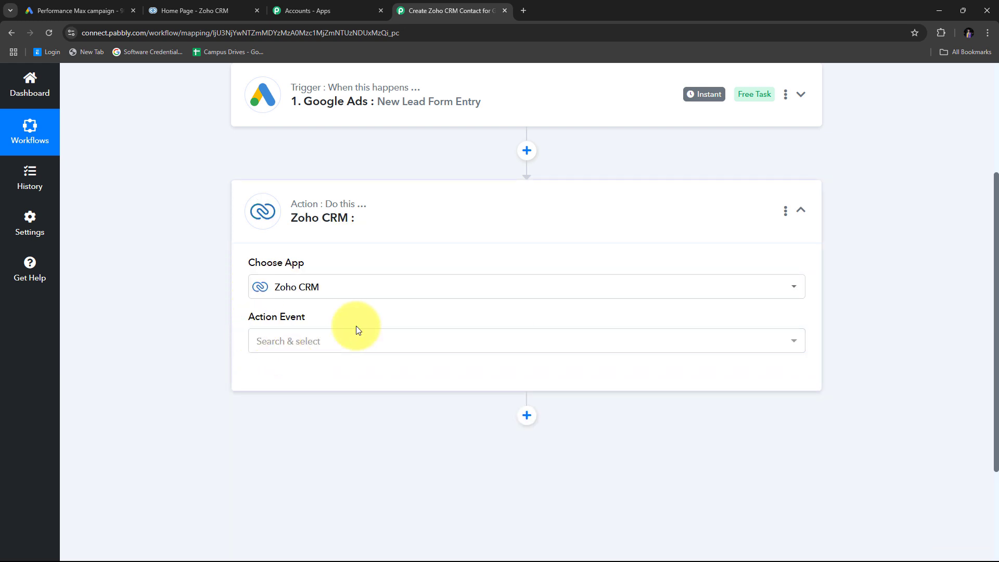
{"action": "left_click", "coordinate": [698, 346]}
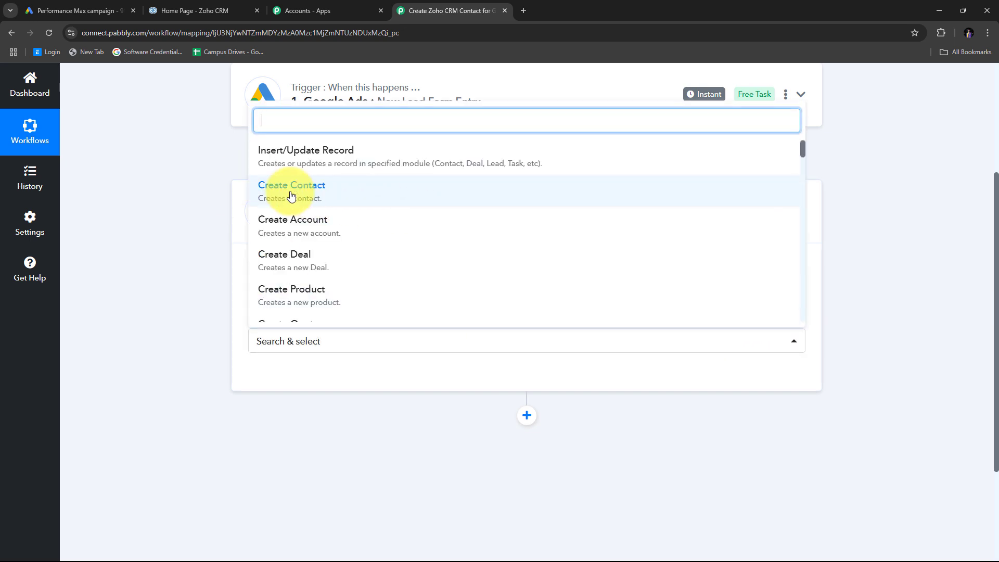
{"action": "left_click", "coordinate": [332, 197]}
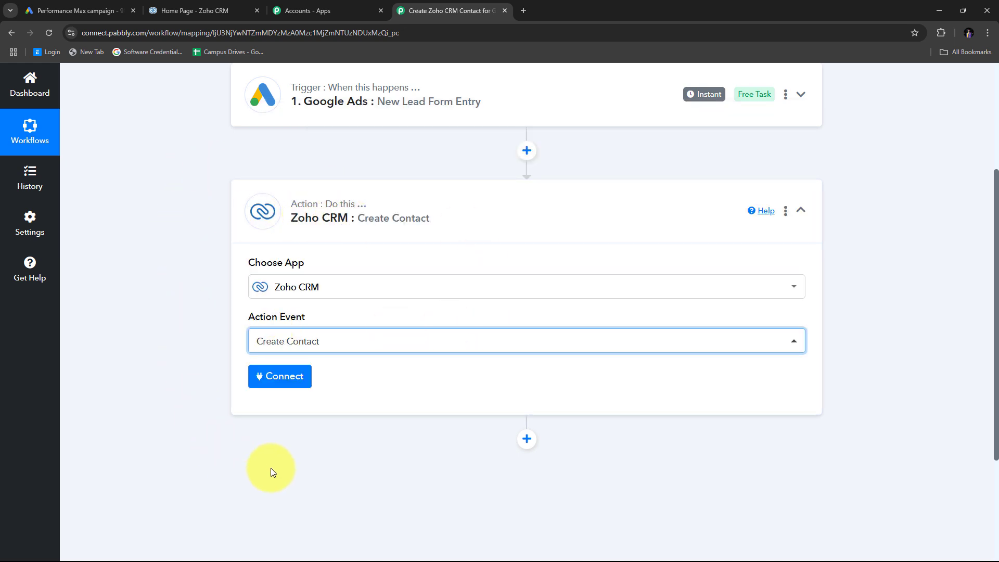
Start a new Zoho CRM connection up to its domain prompt, then view the Zoho CRM home page
{"action": "left_click", "coordinate": [279, 379]}
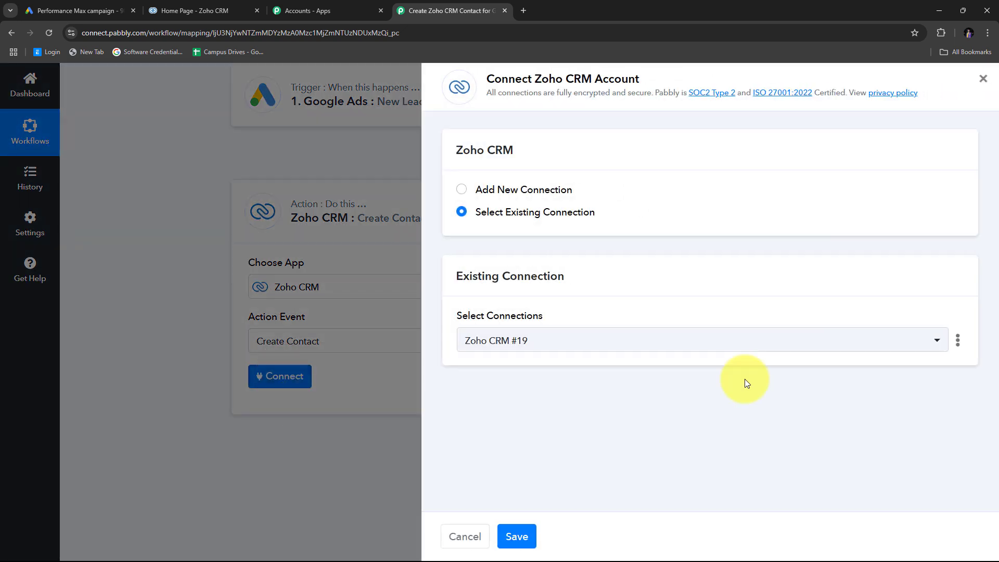
{"action": "left_click", "coordinate": [489, 190]}
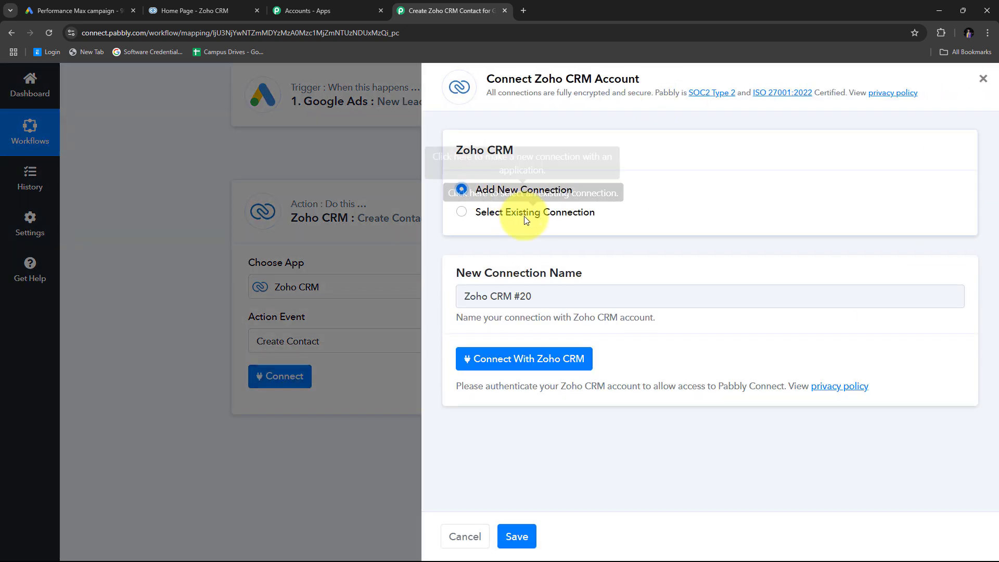
{"action": "left_click", "coordinate": [541, 367]}
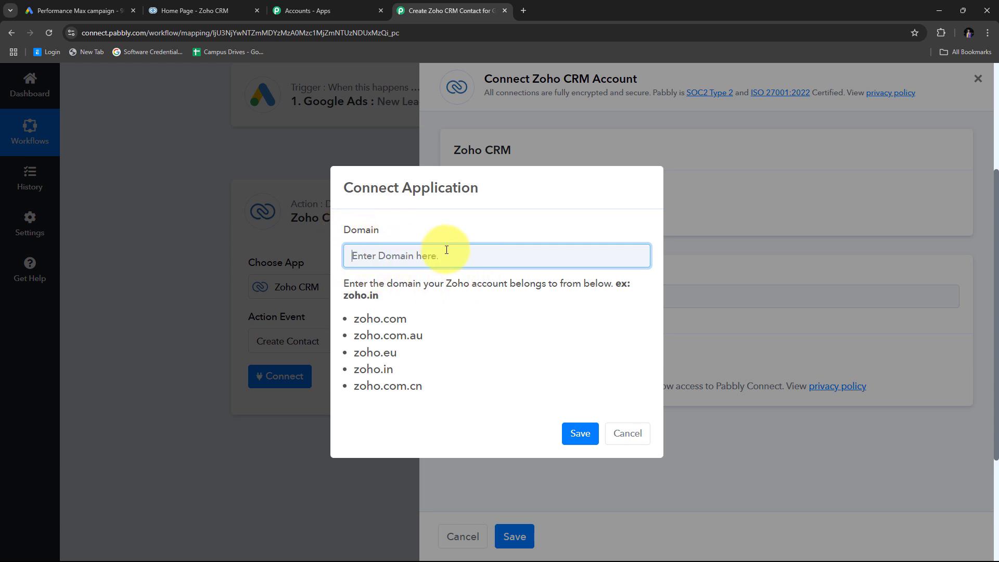
{"action": "left_click", "coordinate": [191, 11]}
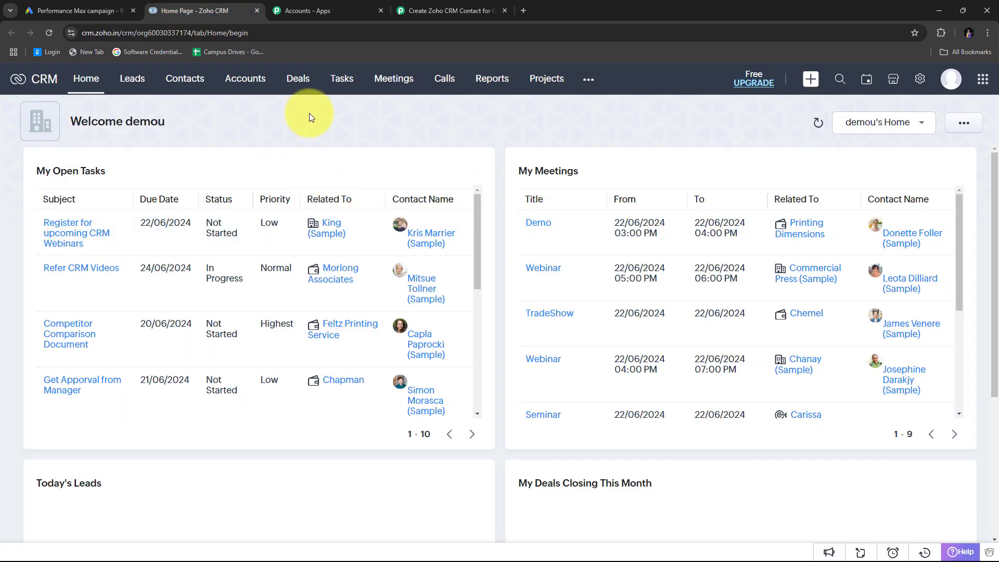
Check the zoho.in domain in the Zoho CRM page address, then return to Pabbly Connect
{"action": "left_click", "coordinate": [262, 32]}
{"action": "double_click", "coordinate": [262, 32]}
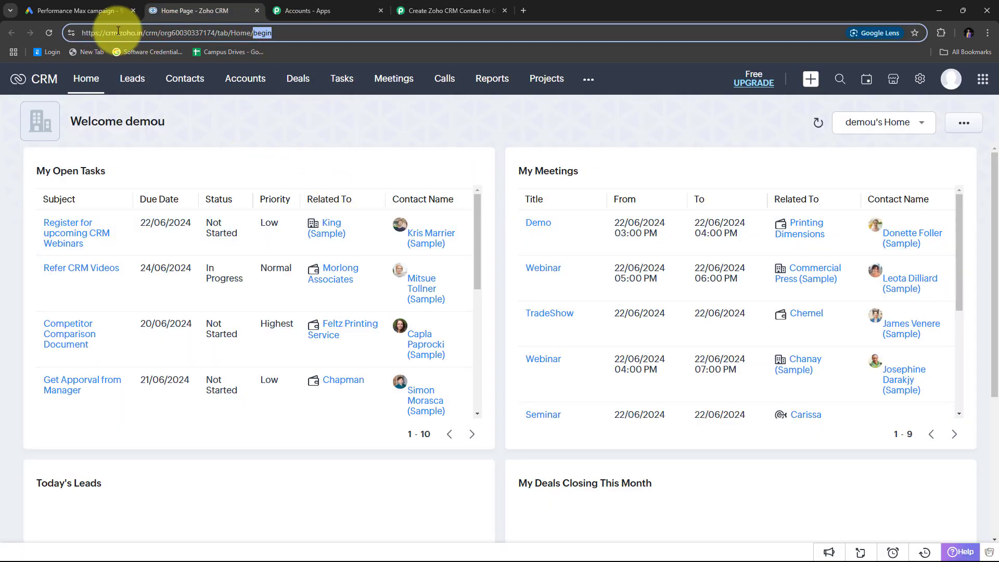
{"action": "left_click_drag", "start_coordinate": [118, 33], "coordinate": [143, 33]}
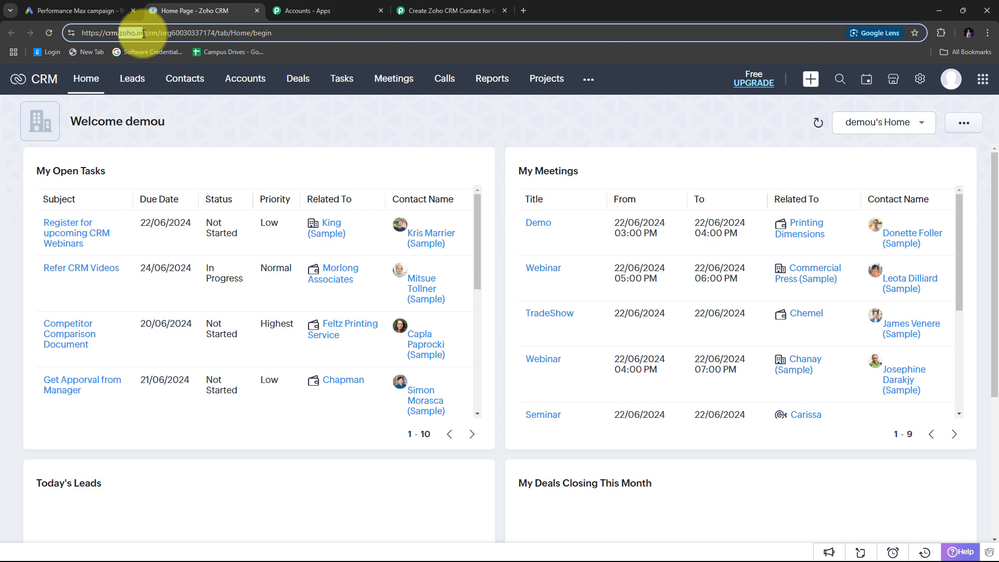
{"action": "left_click", "coordinate": [429, 7]}
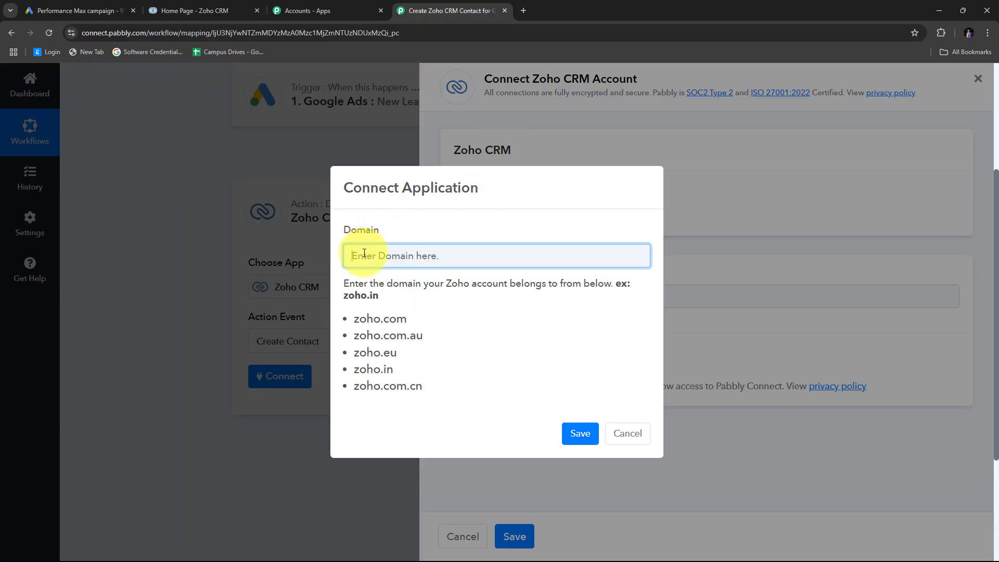
Enter zoho.in as the domain, save, and accept Zoho's consent to authorize the connection
{"action": "type", "text": "zoho.in"}
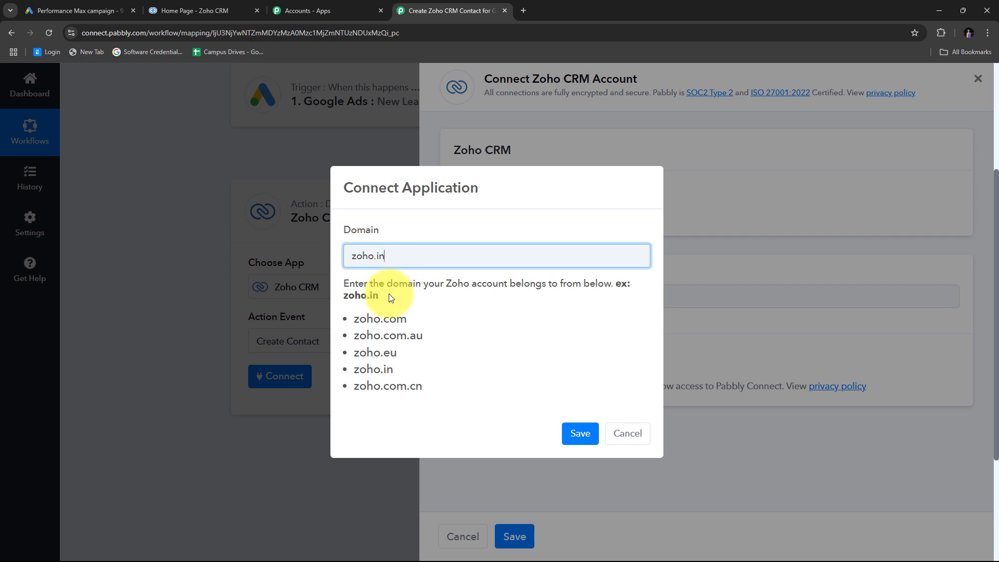
{"action": "left_click", "coordinate": [578, 436]}
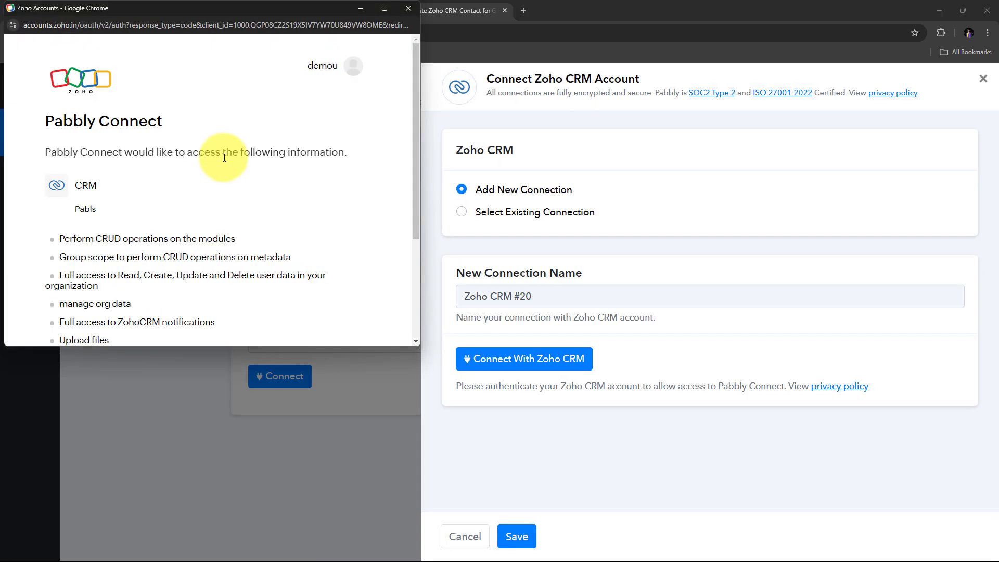
{"action": "scroll", "coordinate": [327, 159], "scroll_direction": "down", "scroll_amount": 3}
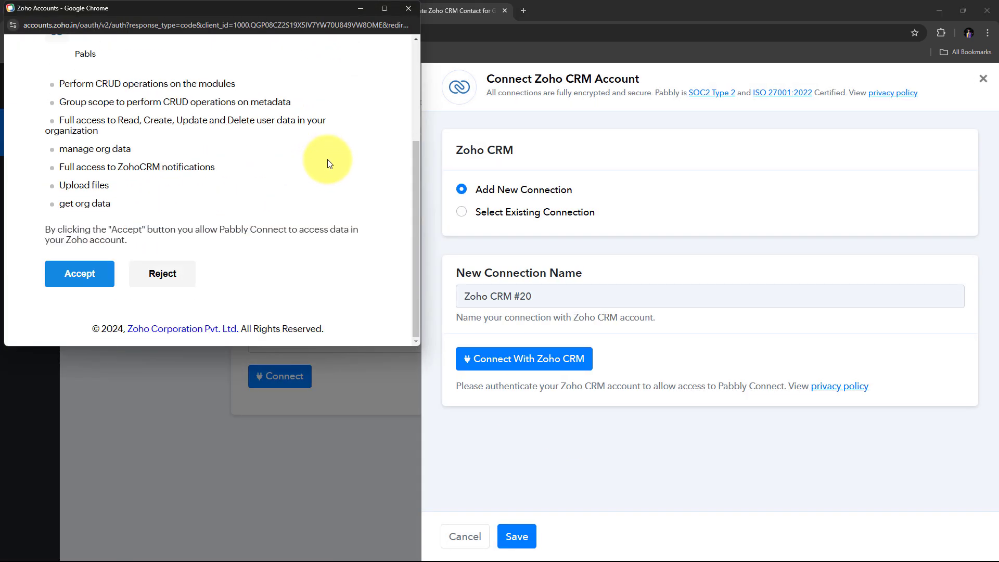
{"action": "left_click", "coordinate": [86, 280]}
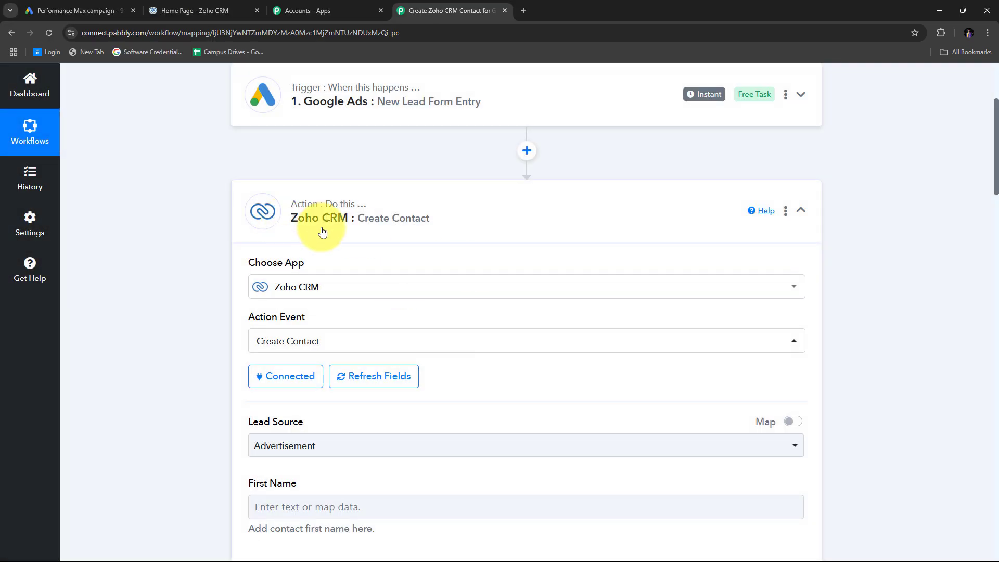
{"action": "scroll", "coordinate": [531, 200], "scroll_direction": "down", "scroll_amount": 7}
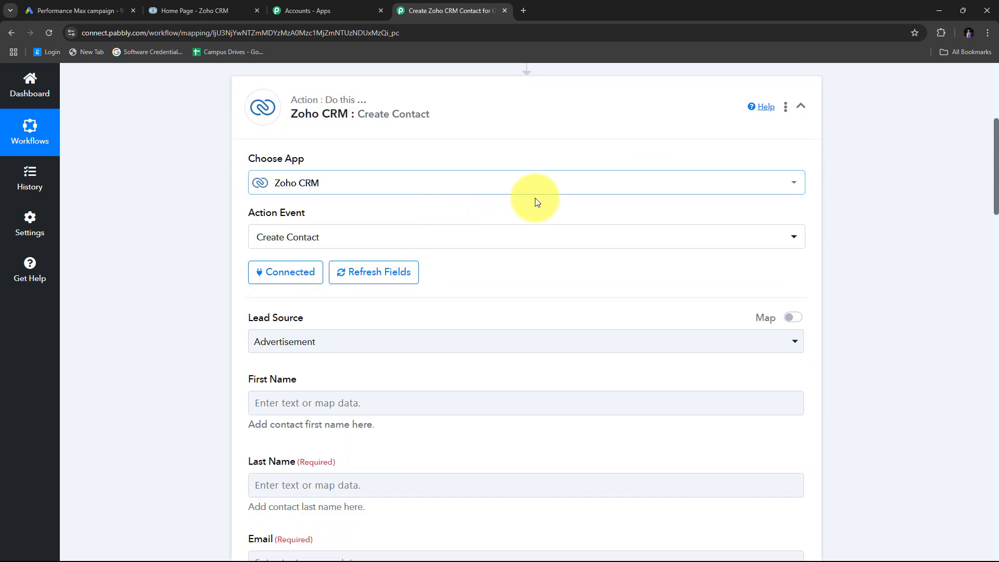
{"action": "scroll", "coordinate": [608, 190], "scroll_direction": "down", "scroll_amount": 18}
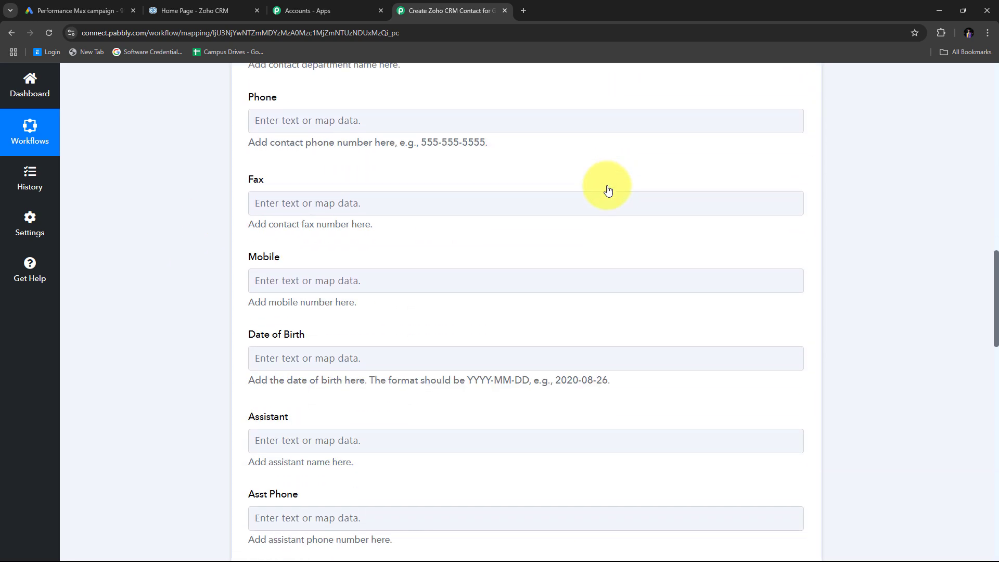
{"action": "scroll", "coordinate": [608, 190], "scroll_direction": "up", "scroll_amount": 20}
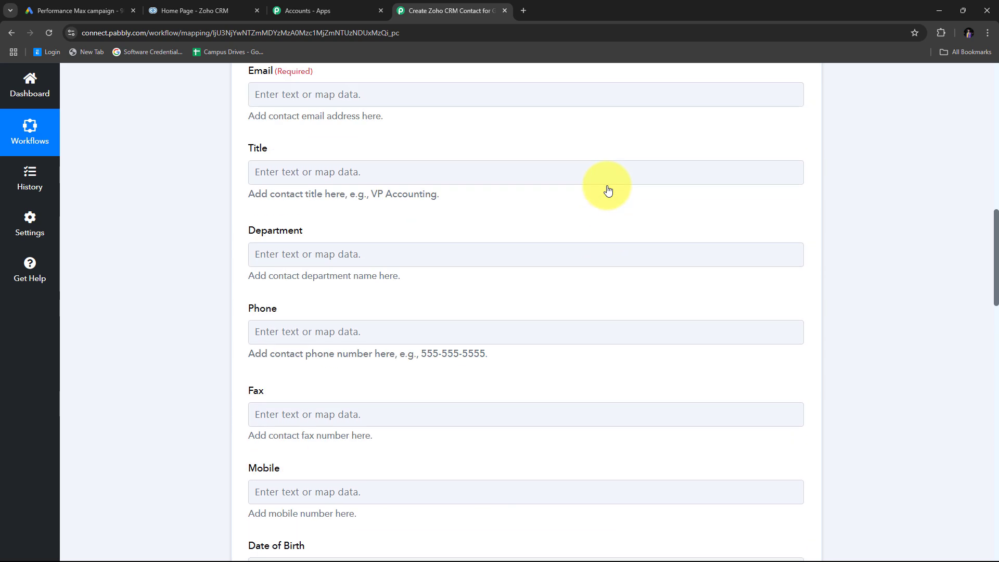
{"action": "scroll", "coordinate": [608, 191], "scroll_direction": "up", "scroll_amount": 1}
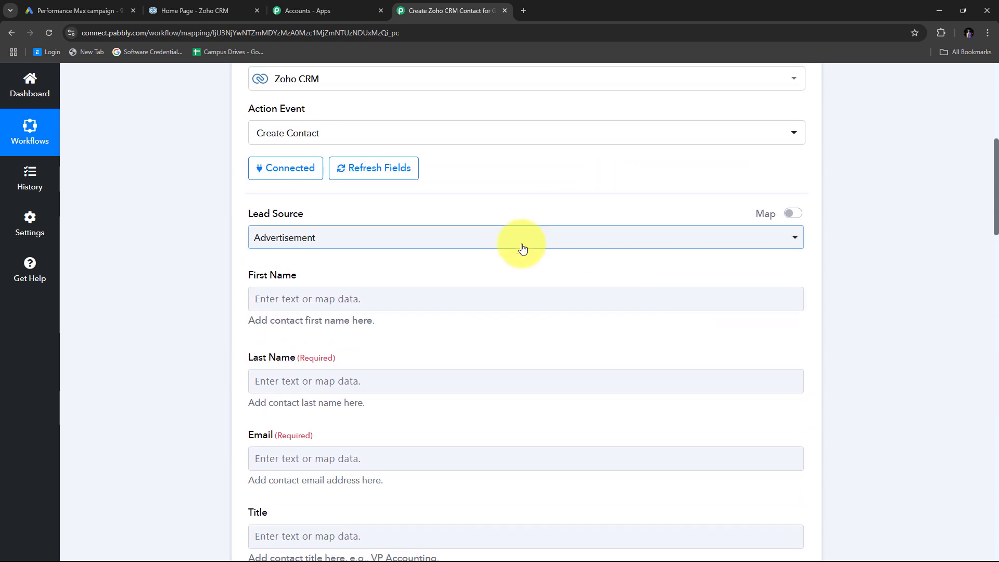
{"action": "scroll", "coordinate": [512, 264], "scroll_direction": "up", "scroll_amount": 1}
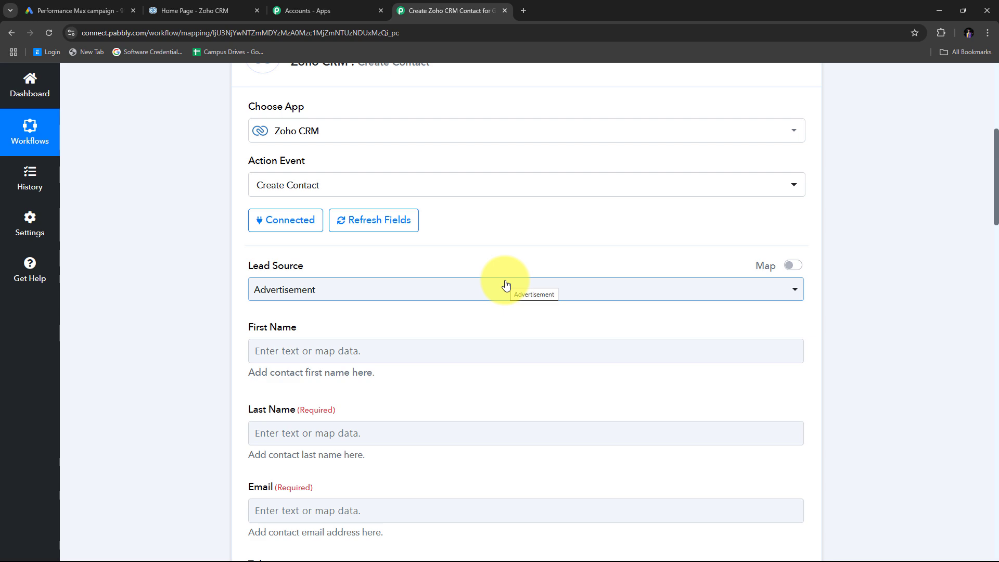
{"action": "scroll", "coordinate": [495, 278], "scroll_direction": "down", "scroll_amount": 10}
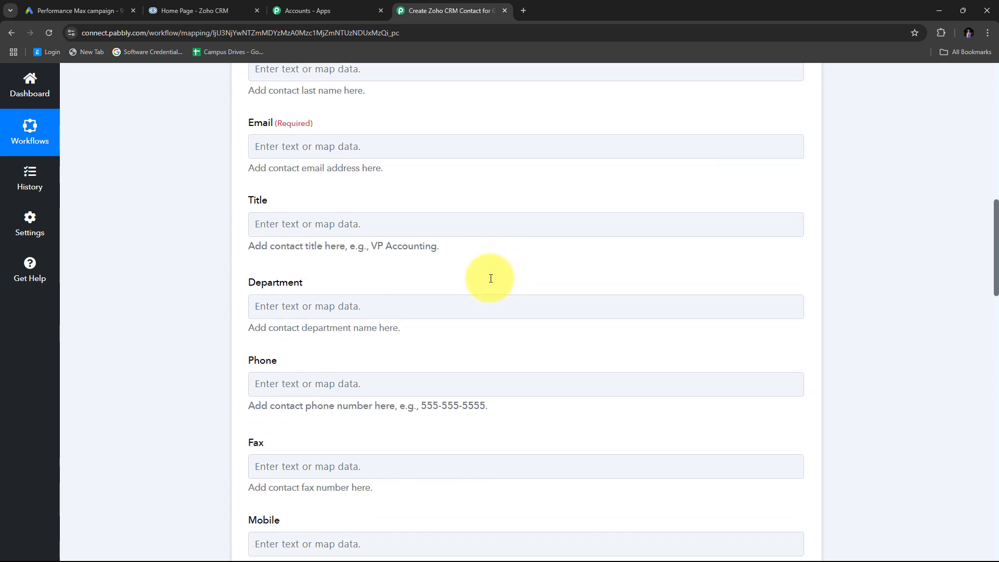
{"action": "scroll", "coordinate": [489, 278], "scroll_direction": "up", "scroll_amount": 6}
{"action": "scroll", "coordinate": [490, 281], "scroll_direction": "up", "scroll_amount": 4}
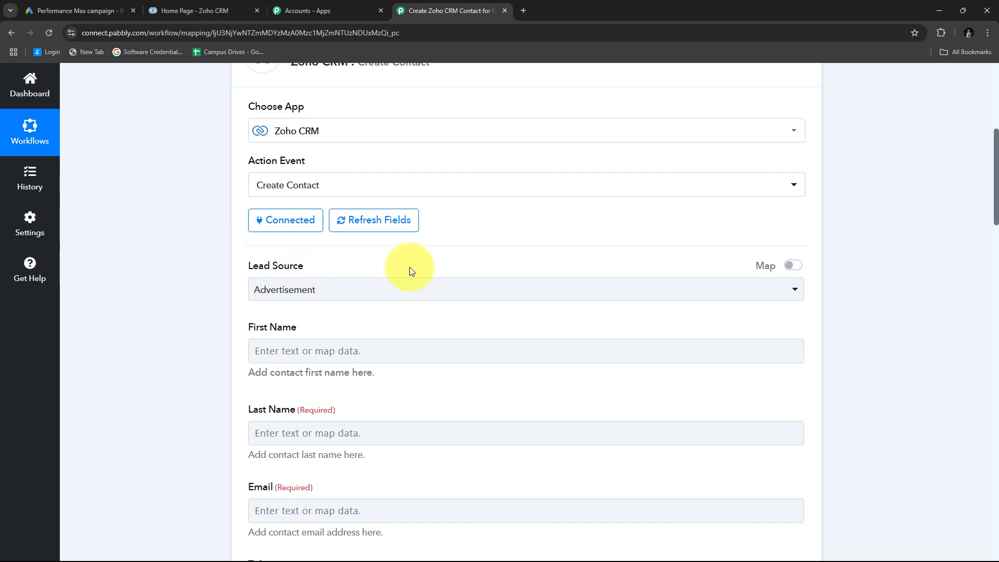
Set the contact's Lead Source to Advertisement
{"action": "left_click", "coordinate": [444, 294]}
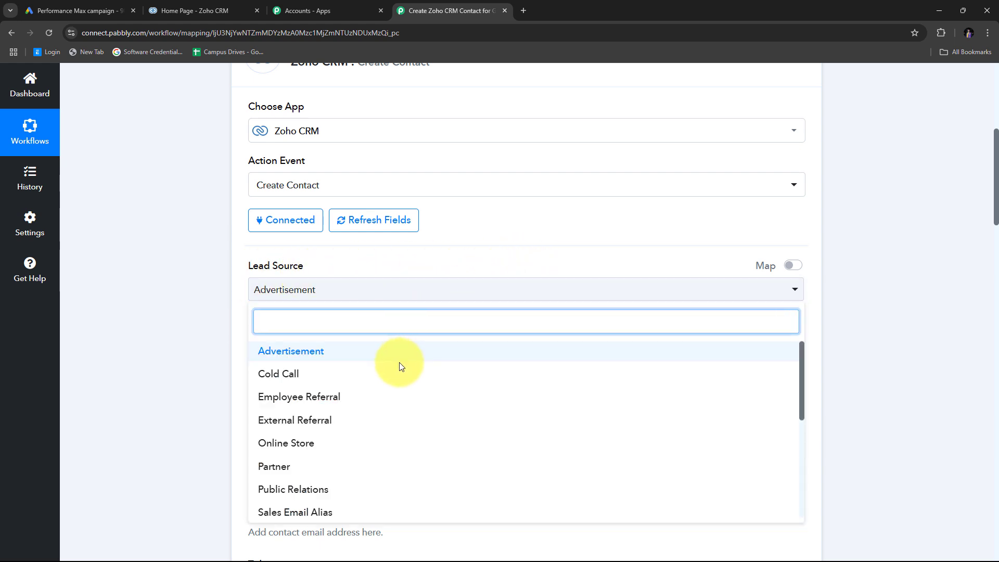
{"action": "scroll", "coordinate": [402, 364], "scroll_direction": "down", "scroll_amount": 2}
{"action": "scroll", "coordinate": [401, 373], "scroll_direction": "down", "scroll_amount": 2}
{"action": "scroll", "coordinate": [395, 373], "scroll_direction": "up", "scroll_amount": 5}
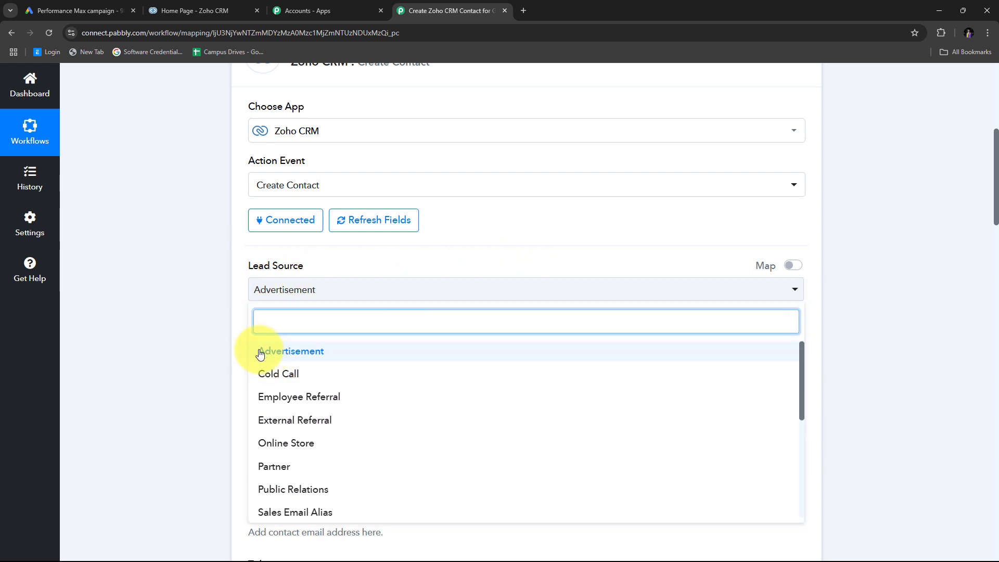
{"action": "left_click", "coordinate": [309, 356]}
{"action": "scroll", "coordinate": [385, 296], "scroll_direction": "down", "scroll_amount": 2}
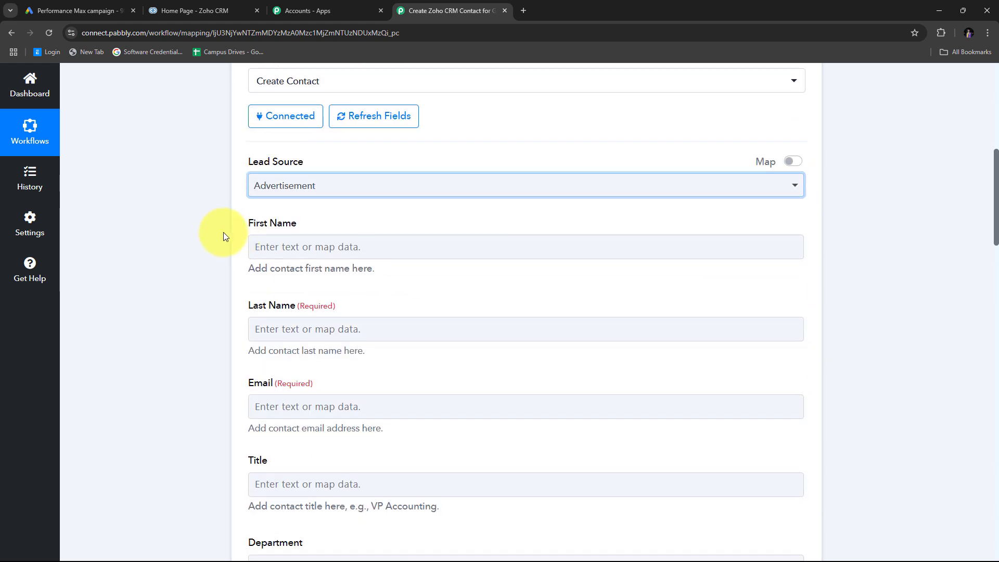
{"action": "scroll", "coordinate": [275, 294], "scroll_direction": "up", "scroll_amount": 1}
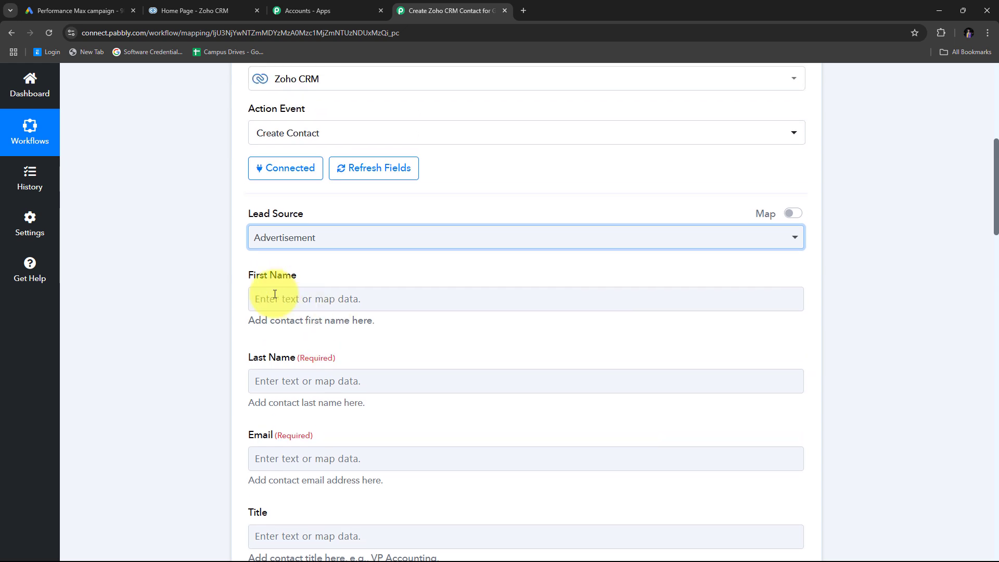
Map the Google Ads lead's FirstName value into the First Name field
{"action": "left_click", "coordinate": [290, 299]}
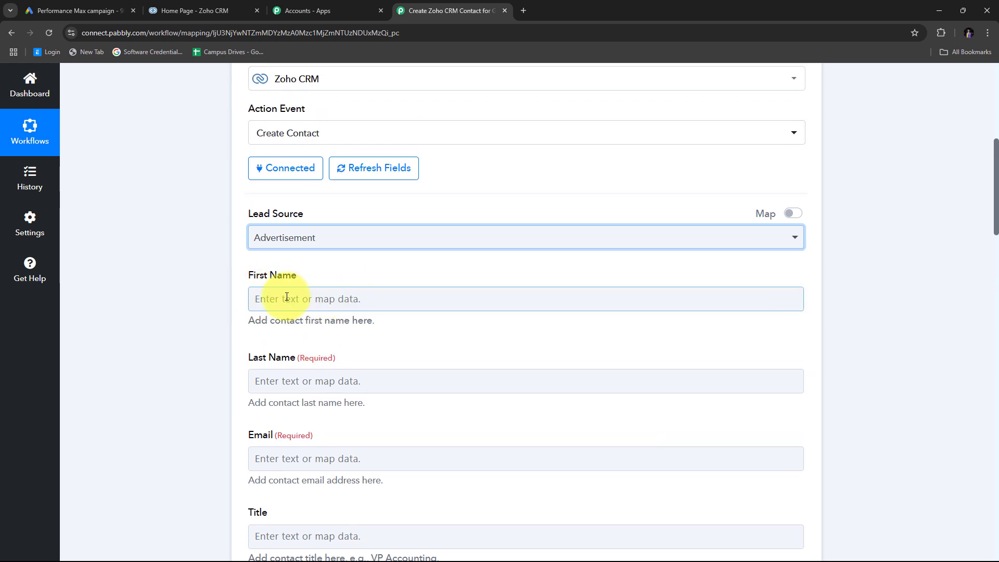
{"action": "left_click", "coordinate": [287, 297]}
{"action": "scroll", "coordinate": [392, 256], "scroll_direction": "down", "scroll_amount": 1}
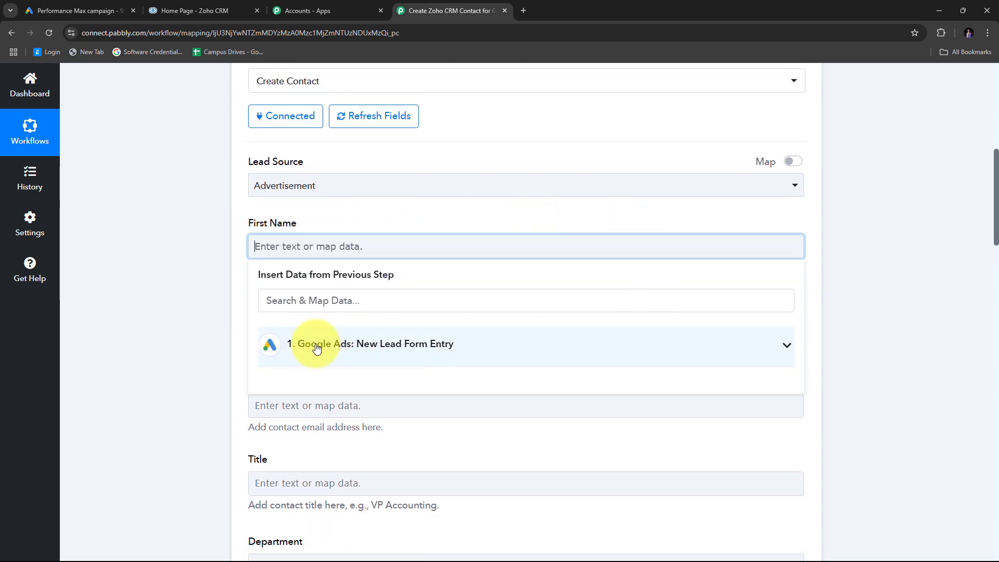
{"action": "left_click", "coordinate": [420, 353]}
{"action": "scroll", "coordinate": [212, 200], "scroll_direction": "down", "scroll_amount": 3}
{"action": "scroll", "coordinate": [268, 187], "scroll_direction": "up", "scroll_amount": 1}
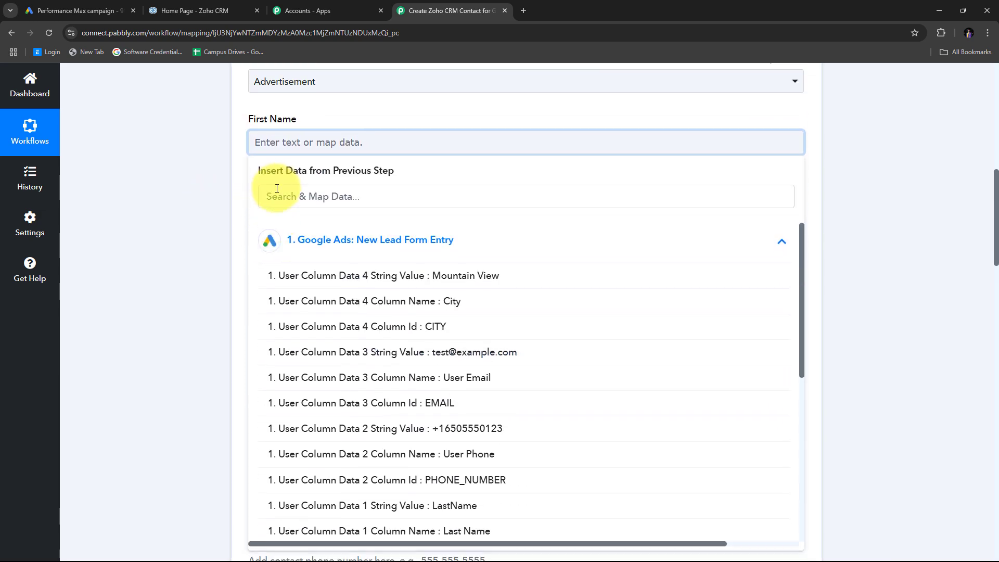
{"action": "scroll", "coordinate": [473, 320], "scroll_direction": "down", "scroll_amount": 3}
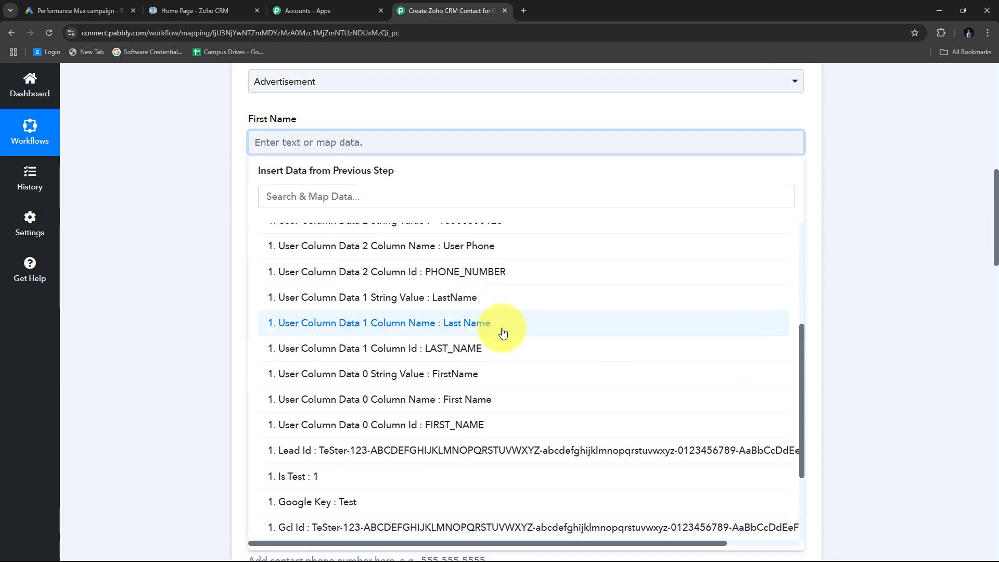
{"action": "scroll", "coordinate": [499, 332], "scroll_direction": "down", "scroll_amount": 2}
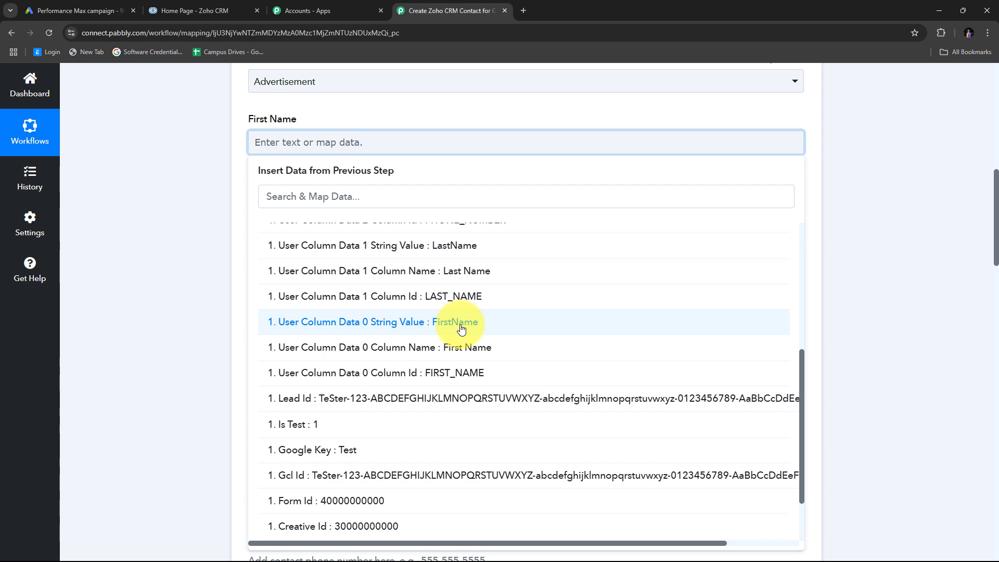
{"action": "left_click", "coordinate": [460, 322]}
{"action": "left_click", "coordinate": [195, 192]}
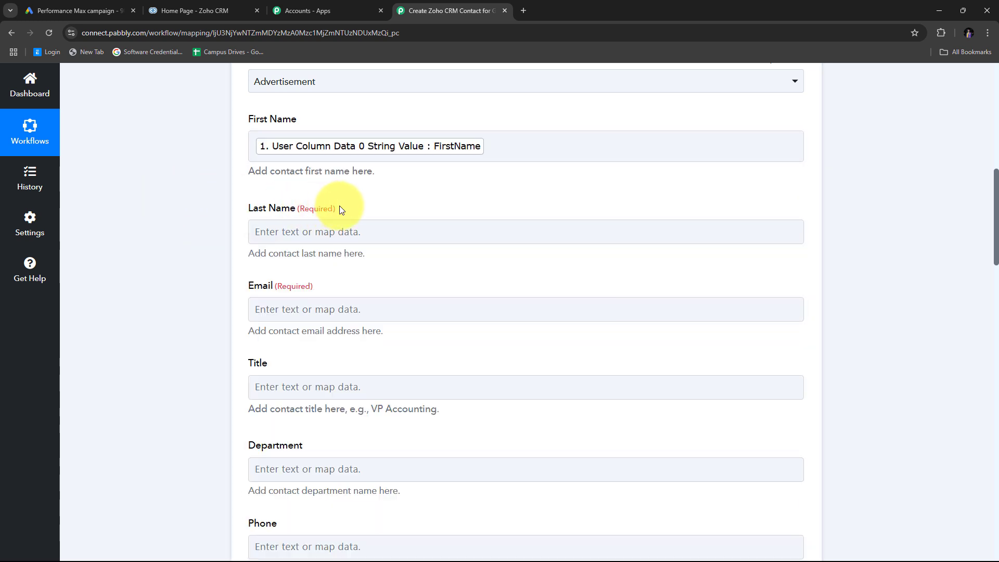
{"action": "scroll", "coordinate": [341, 210], "scroll_direction": "down", "scroll_amount": 1}
Map the lead's LastName and email values into the Last Name and Email fields
{"action": "left_click", "coordinate": [266, 180]}
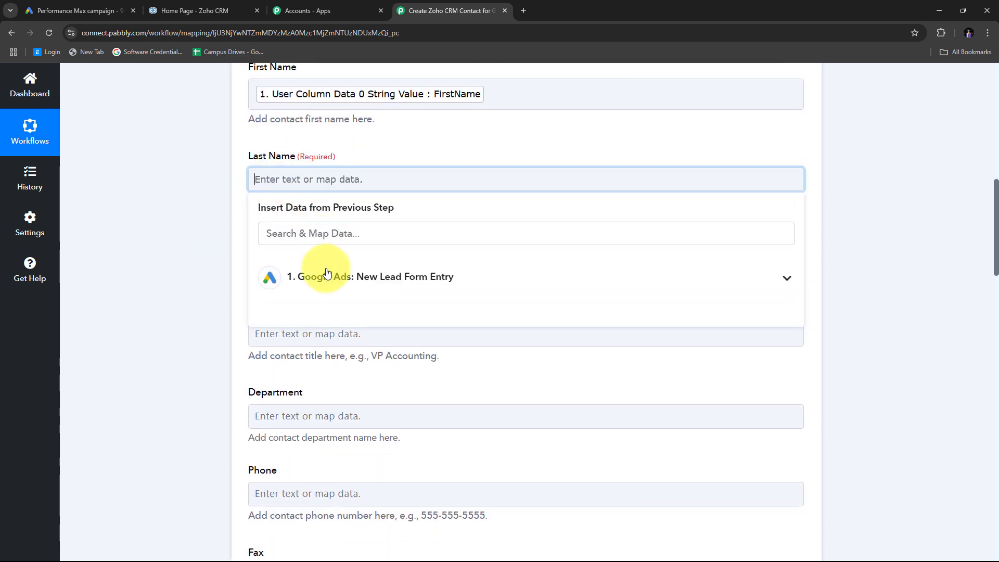
{"action": "left_click", "coordinate": [408, 278]}
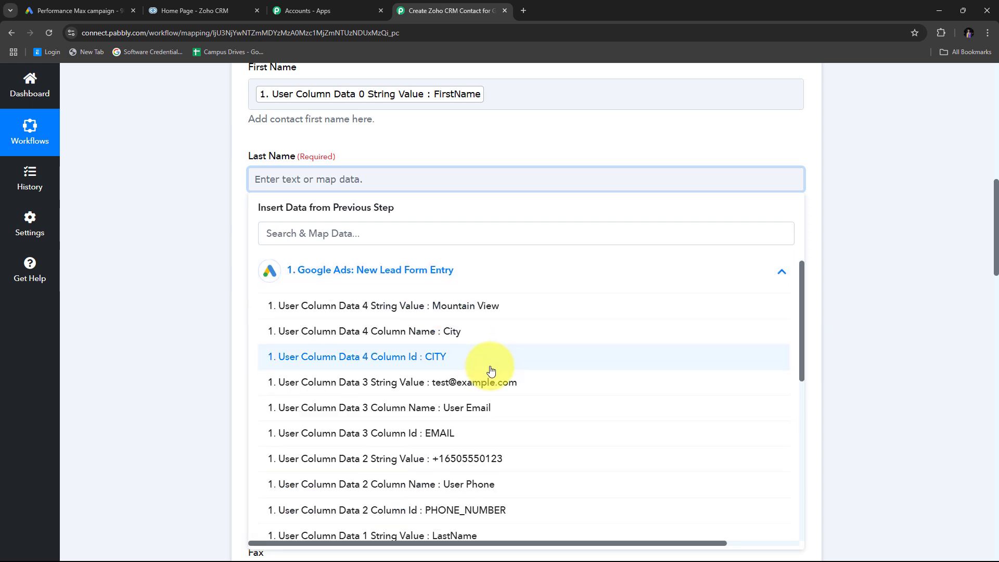
{"action": "scroll", "coordinate": [490, 371], "scroll_direction": "down", "scroll_amount": 2}
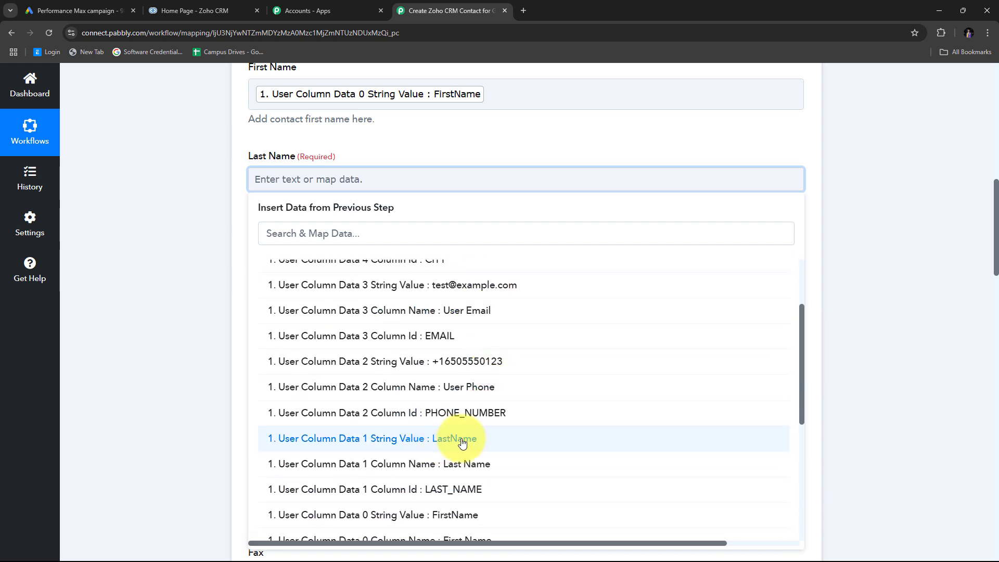
{"action": "left_click", "coordinate": [462, 443]}
{"action": "left_click", "coordinate": [204, 264]}
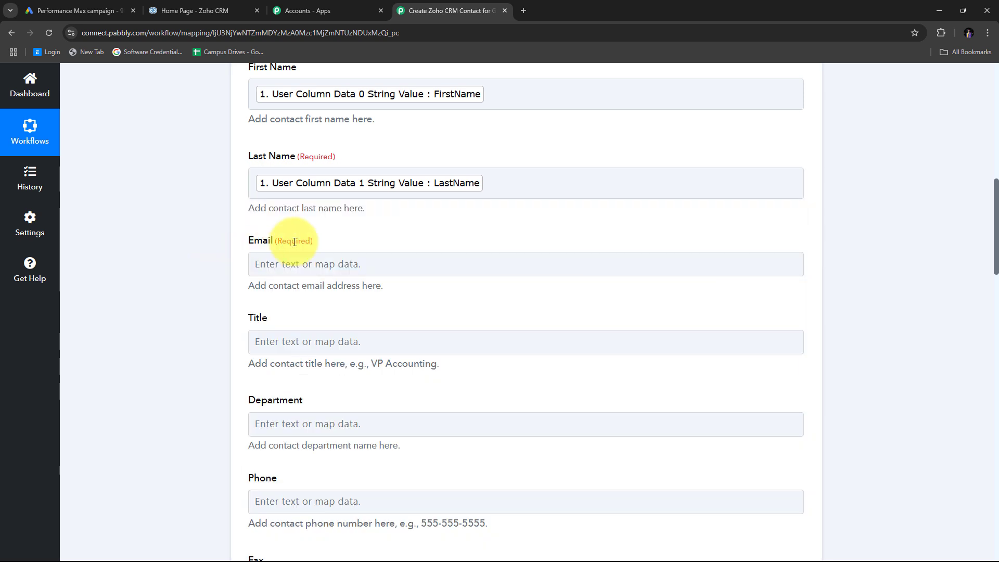
{"action": "scroll", "coordinate": [286, 241], "scroll_direction": "down", "scroll_amount": 1}
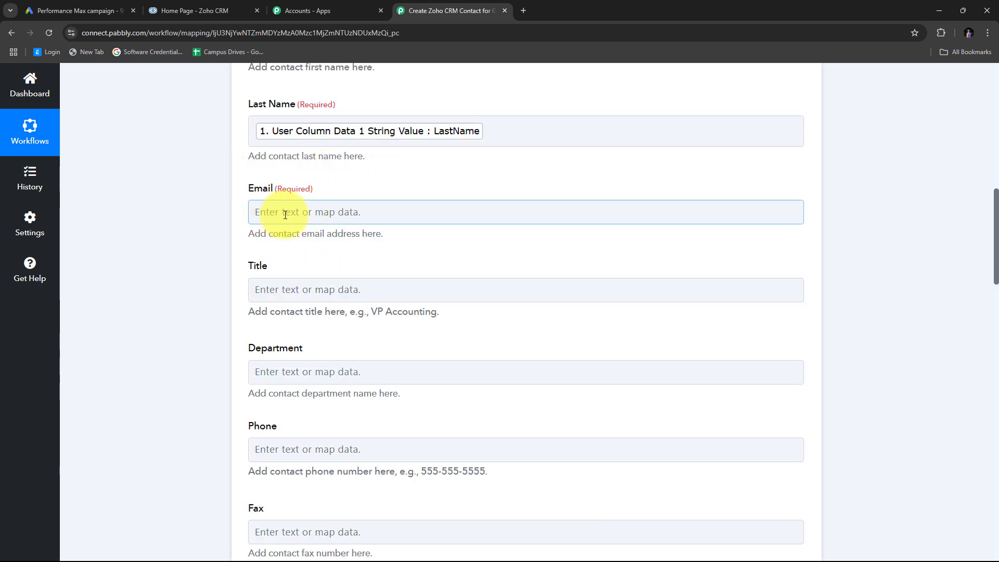
{"action": "left_click", "coordinate": [268, 213]}
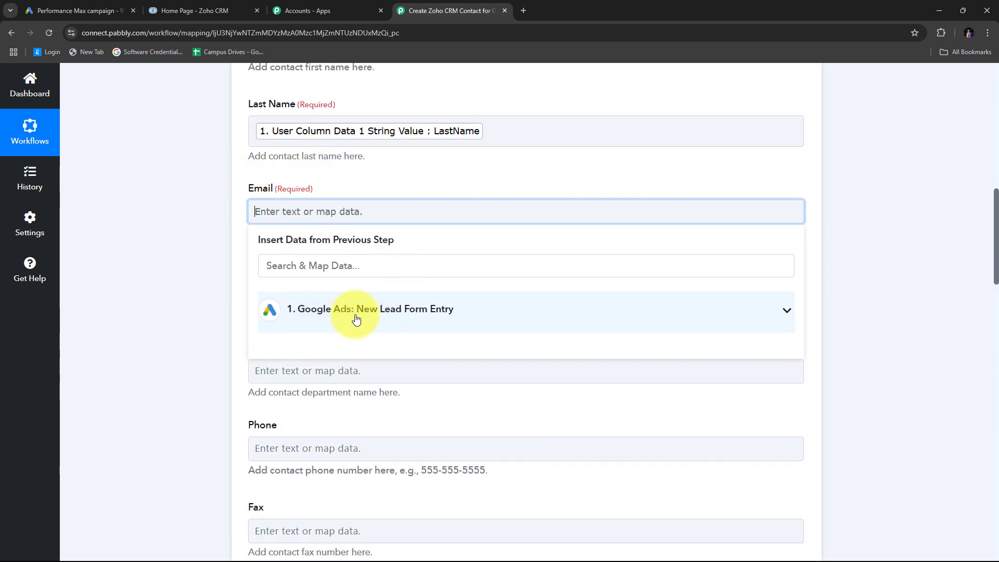
{"action": "left_click", "coordinate": [425, 320]}
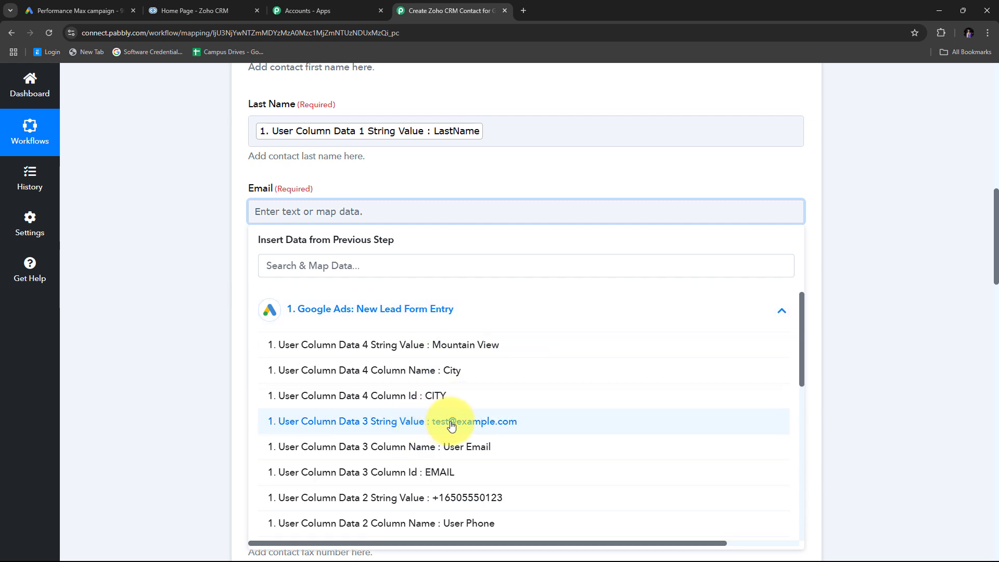
{"action": "left_click", "coordinate": [498, 424]}
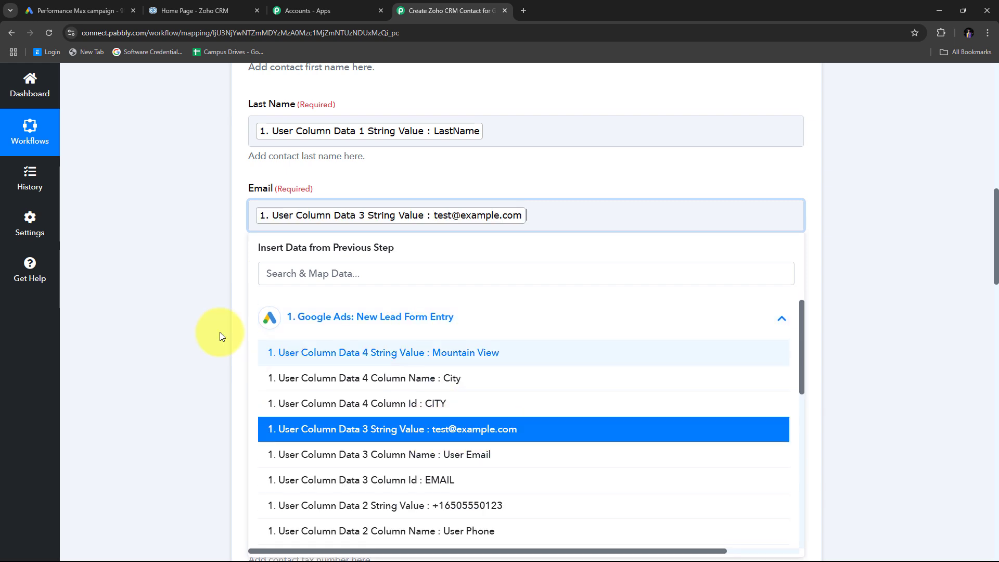
{"action": "left_click", "coordinate": [300, 248]}
{"action": "scroll", "coordinate": [364, 234], "scroll_direction": "down", "scroll_amount": 3}
Map the lead's phone number into Phone and its Mountain View city into Mailing City
{"action": "left_click", "coordinate": [263, 307]}
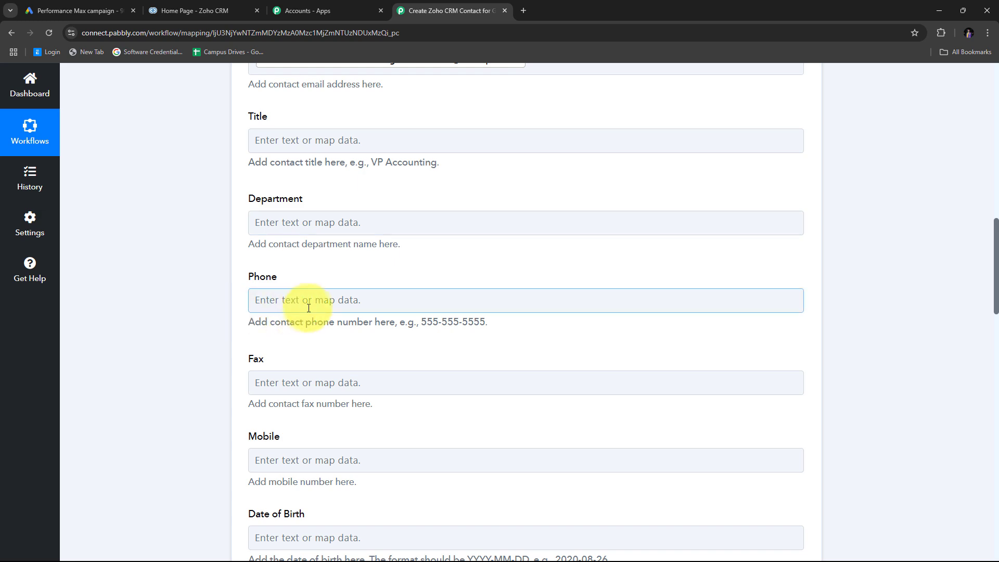
{"action": "left_click", "coordinate": [368, 397]}
{"action": "scroll", "coordinate": [411, 313], "scroll_direction": "down", "scroll_amount": 2}
{"action": "left_click", "coordinate": [411, 218]}
{"action": "scroll", "coordinate": [411, 218], "scroll_direction": "down", "scroll_amount": 8}
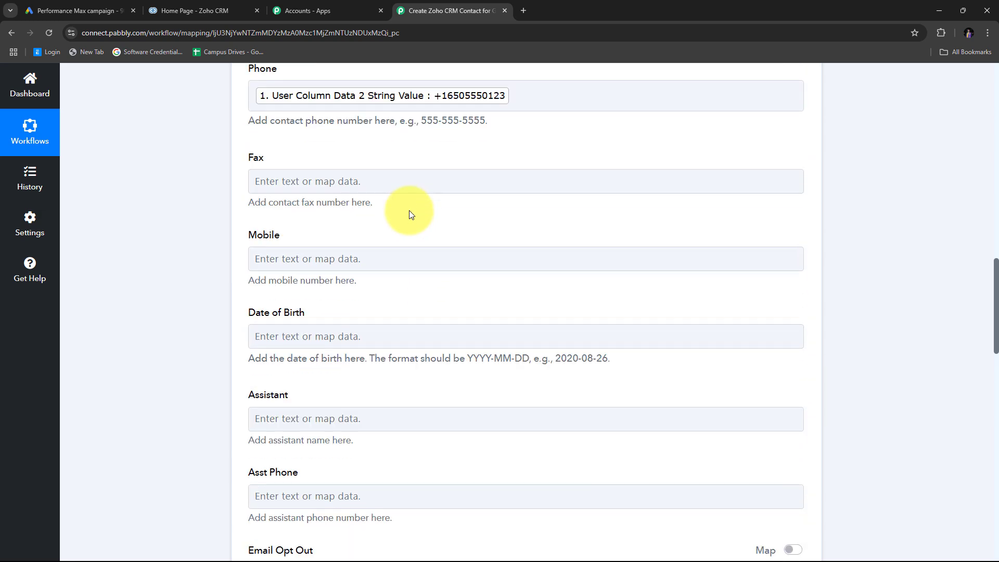
{"action": "scroll", "coordinate": [408, 210], "scroll_direction": "down", "scroll_amount": 6}
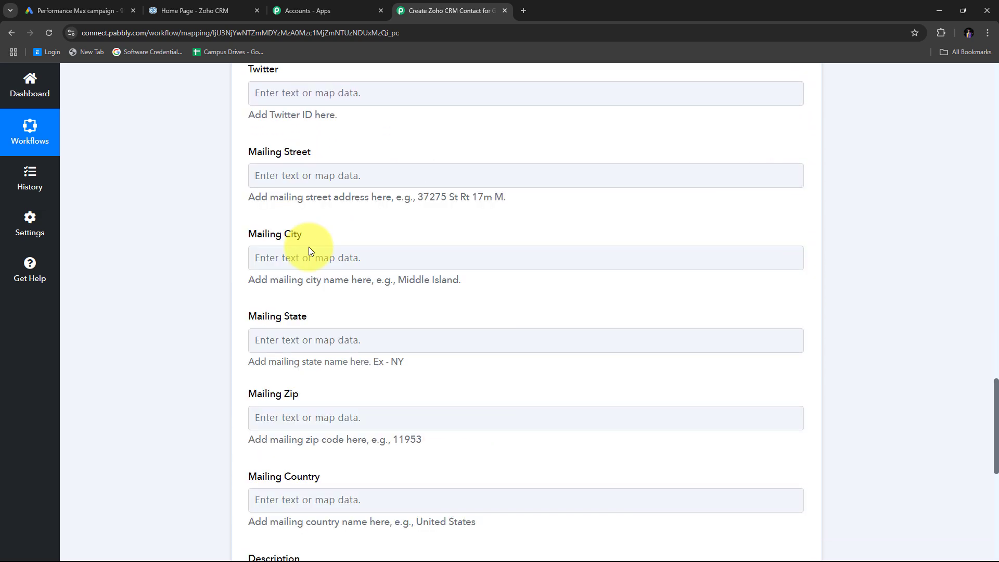
{"action": "left_click", "coordinate": [266, 259]}
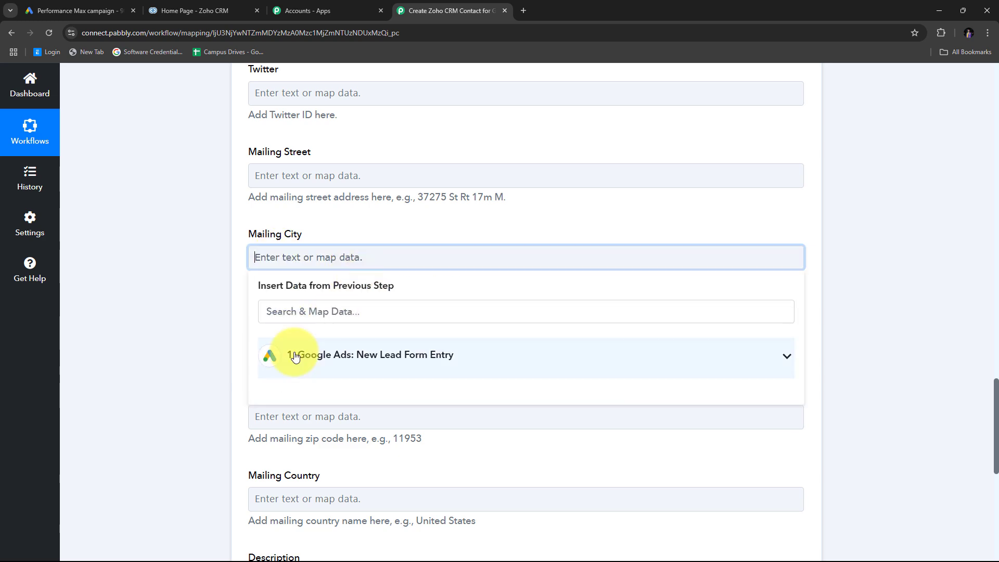
{"action": "left_click", "coordinate": [290, 353]}
{"action": "left_click", "coordinate": [438, 329]}
{"action": "scroll", "coordinate": [374, 234], "scroll_direction": "up", "scroll_amount": 9}
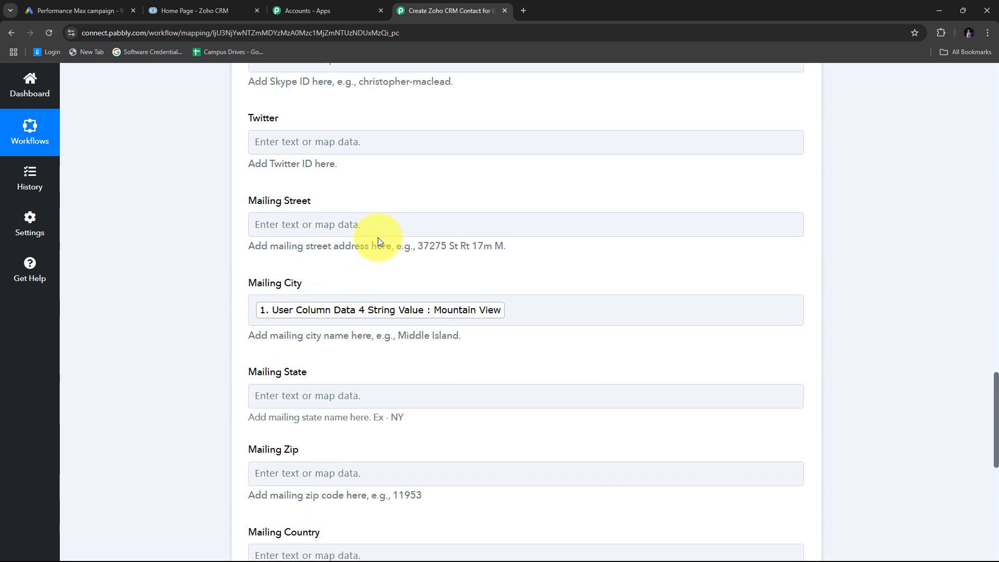
{"action": "scroll", "coordinate": [390, 280], "scroll_direction": "up", "scroll_amount": 11}
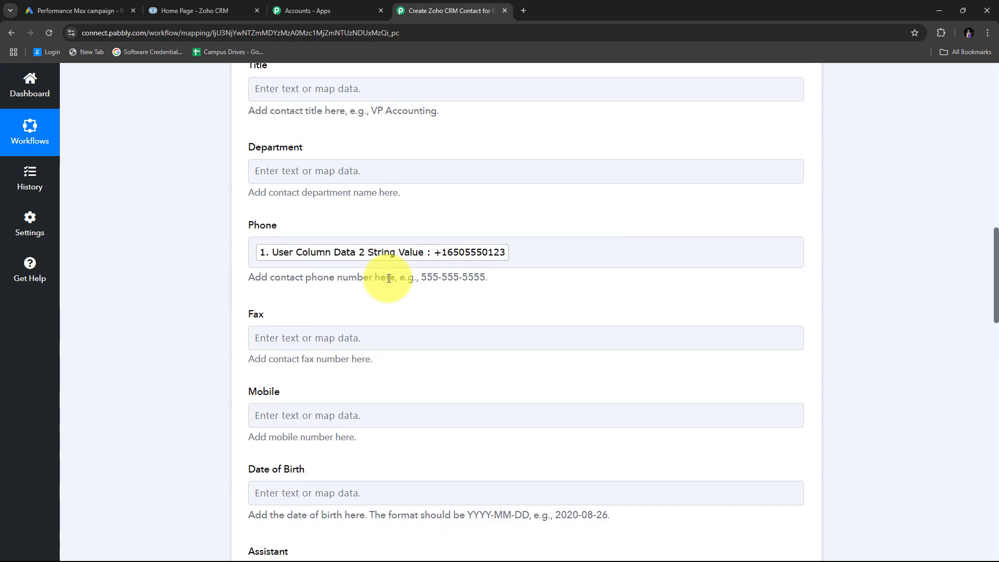
{"action": "scroll", "coordinate": [387, 280], "scroll_direction": "up", "scroll_amount": 2}
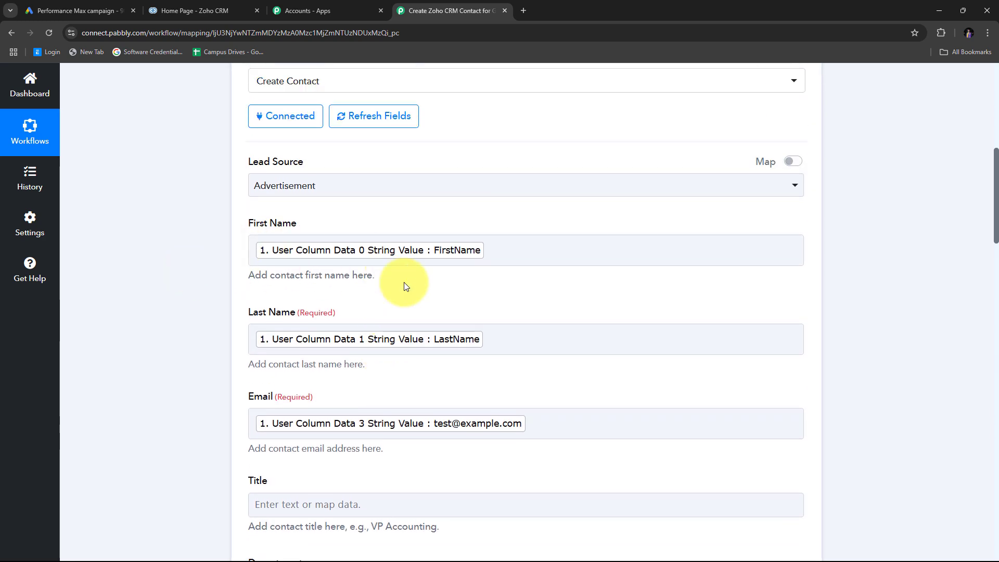
{"action": "scroll", "coordinate": [404, 282], "scroll_direction": "down", "scroll_amount": 3}
{"action": "scroll", "coordinate": [405, 285], "scroll_direction": "down", "scroll_amount": 6}
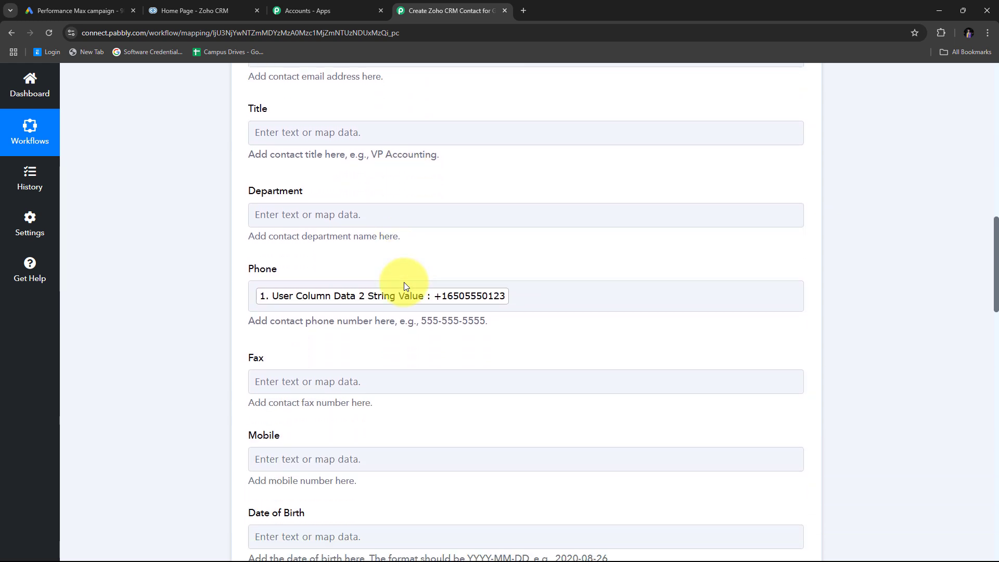
{"action": "scroll", "coordinate": [406, 280], "scroll_direction": "down", "scroll_amount": 6}
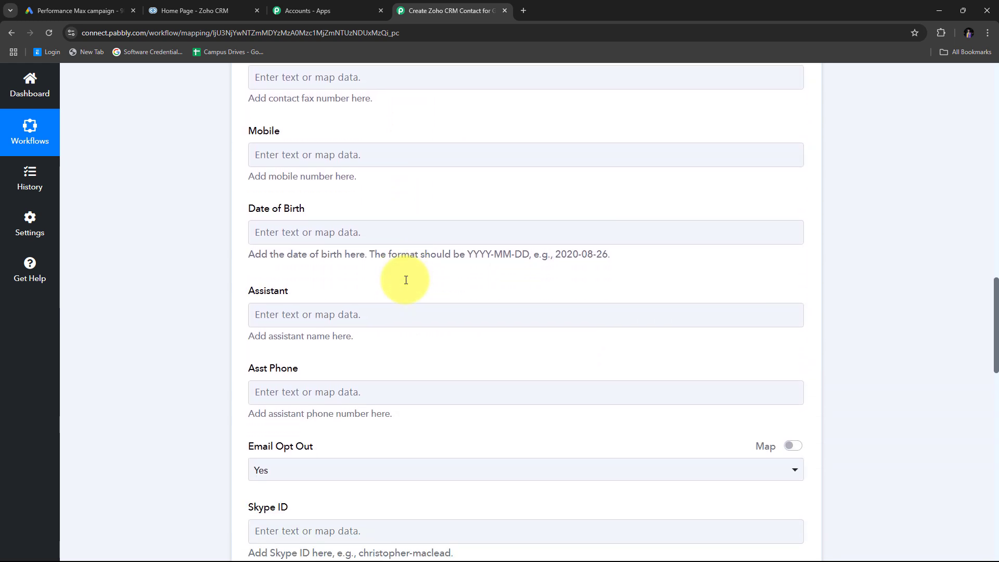
{"action": "scroll", "coordinate": [408, 273], "scroll_direction": "down", "scroll_amount": 2}
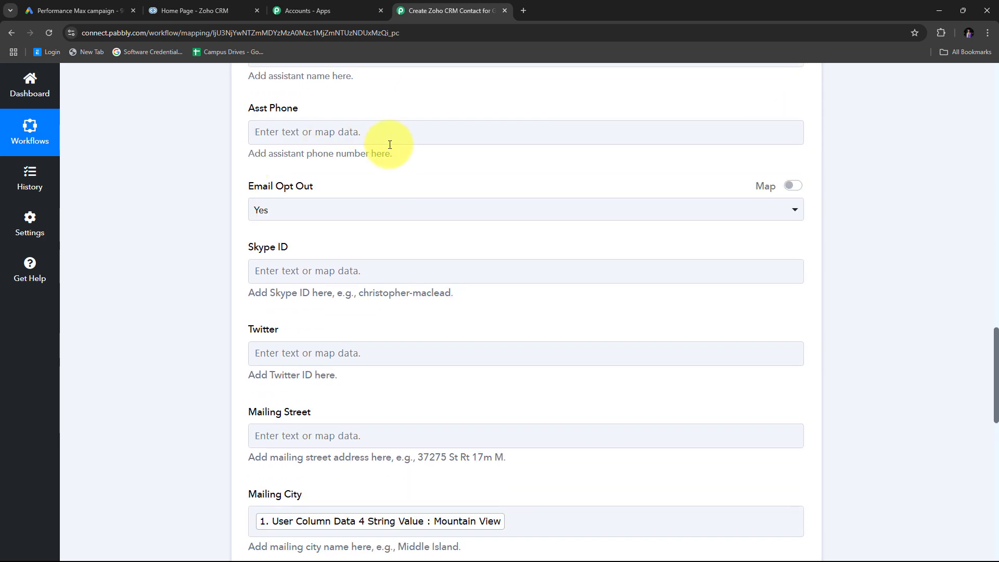
{"action": "scroll", "coordinate": [411, 192], "scroll_direction": "down", "scroll_amount": 3}
{"action": "scroll", "coordinate": [436, 238], "scroll_direction": "down", "scroll_amount": 3}
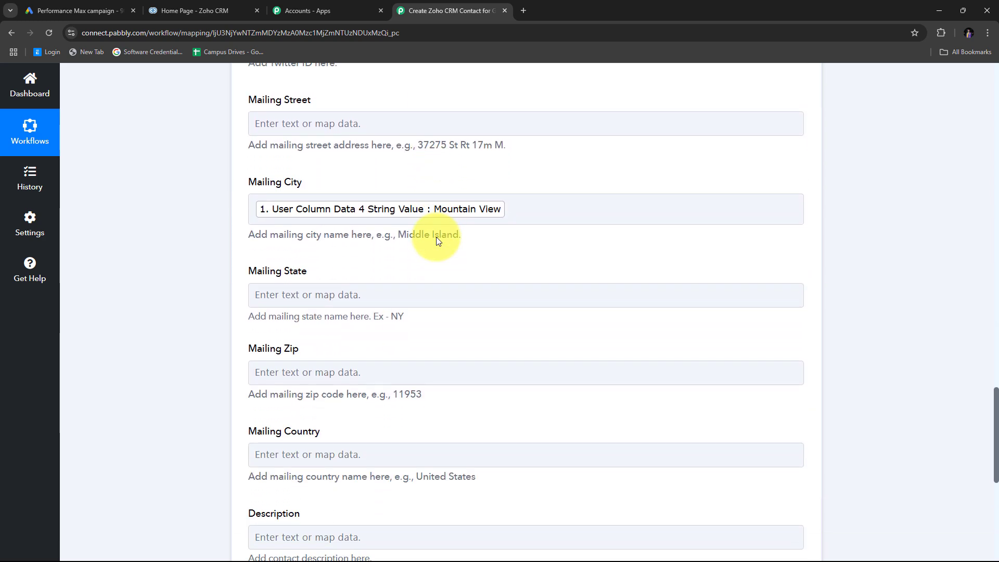
{"action": "scroll", "coordinate": [396, 271], "scroll_direction": "up", "scroll_amount": 4}
{"action": "scroll", "coordinate": [523, 367], "scroll_direction": "up", "scroll_amount": 12}
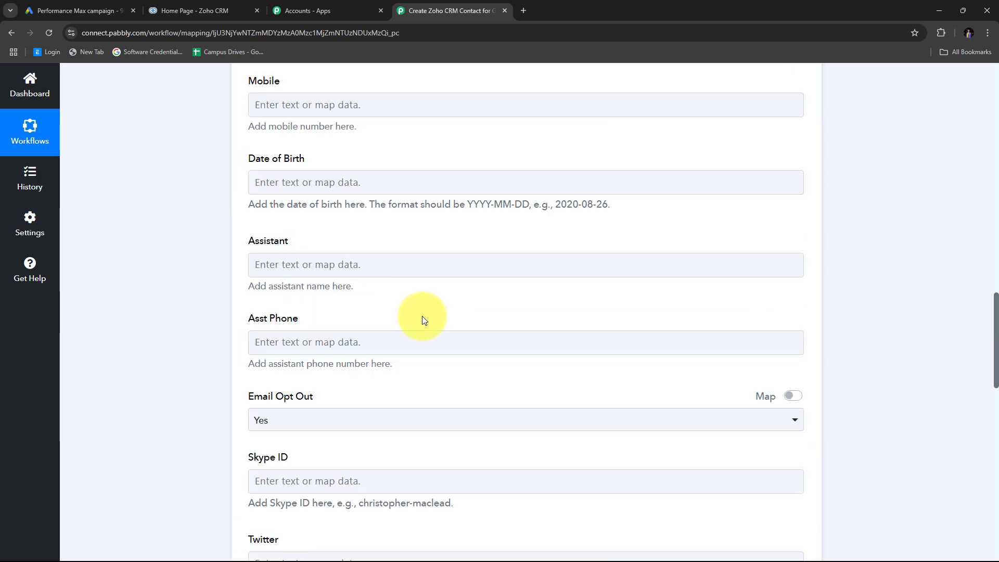
{"action": "scroll", "coordinate": [203, 221], "scroll_direction": "up", "scroll_amount": 6}
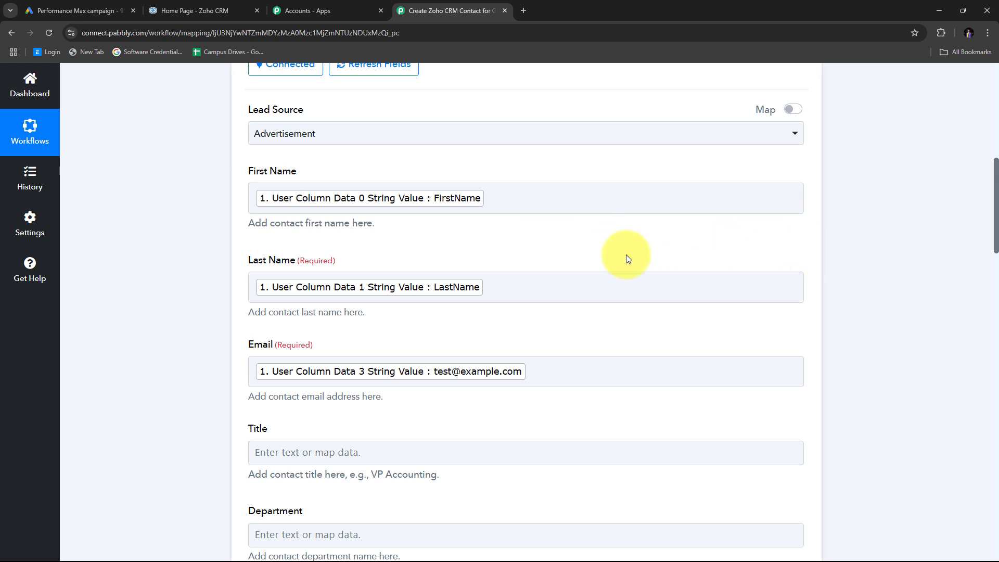
{"action": "scroll", "coordinate": [569, 225], "scroll_direction": "down", "scroll_amount": 1}
{"action": "scroll", "coordinate": [567, 223], "scroll_direction": "down", "scroll_amount": 20}
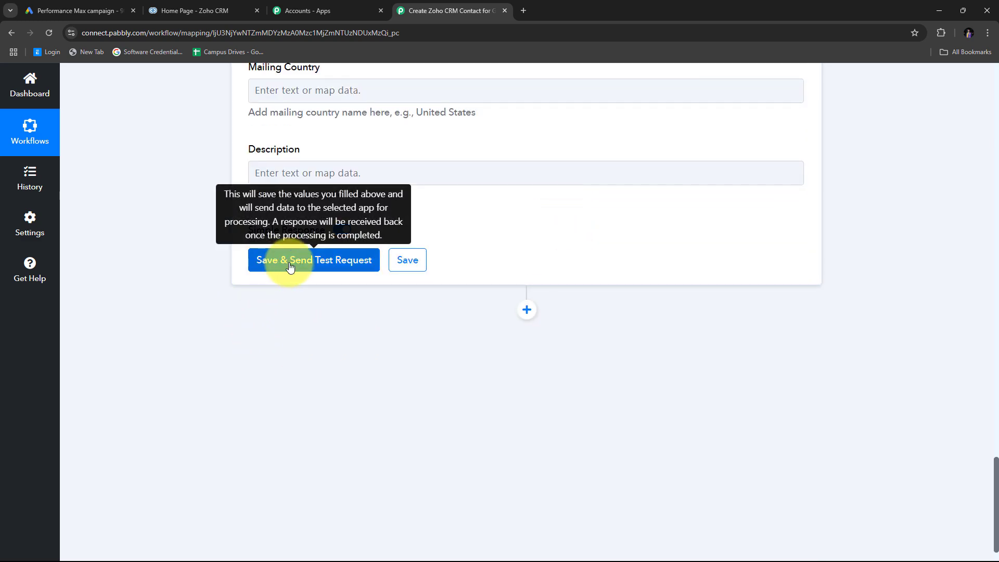
Save the Create Contact action, send a test request, and review the SUCCESS 'record added' response
{"action": "left_click", "coordinate": [318, 262]}
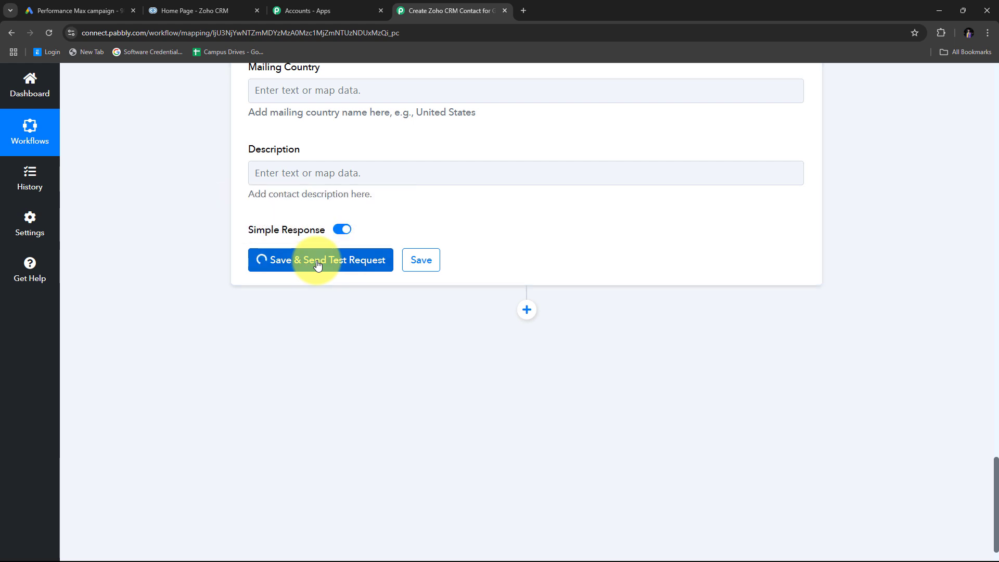
{"action": "scroll", "coordinate": [885, 260], "scroll_direction": "down", "scroll_amount": 2}
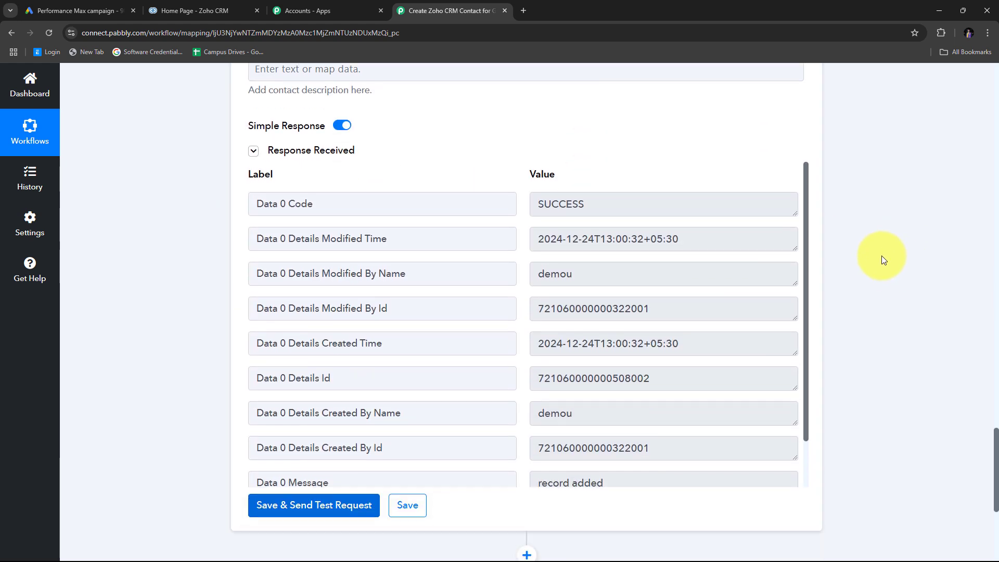
{"action": "scroll", "coordinate": [547, 294], "scroll_direction": "down", "scroll_amount": 1}
{"action": "scroll", "coordinate": [515, 290], "scroll_direction": "up", "scroll_amount": 2}
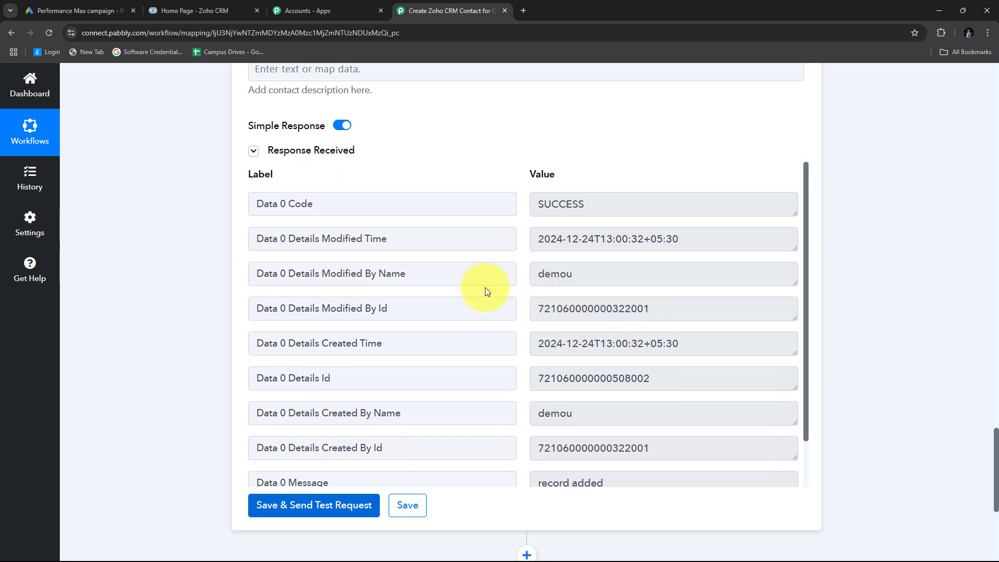
{"action": "scroll", "coordinate": [595, 192], "scroll_direction": "up", "scroll_amount": 1}
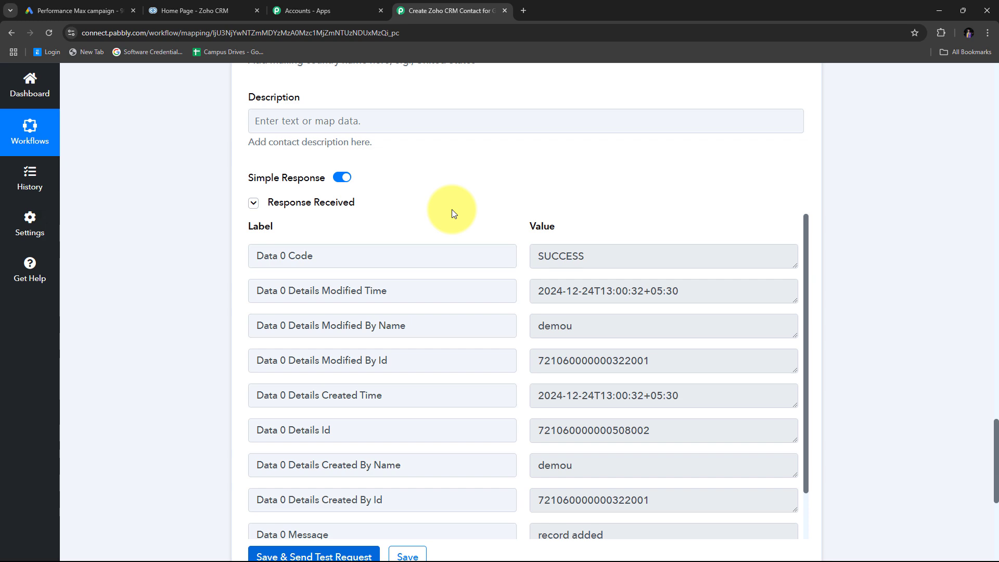
In Zoho CRM Contacts, open the FirstName LastName record and review its lead source, phone and city
{"action": "left_click", "coordinate": [166, 13]}
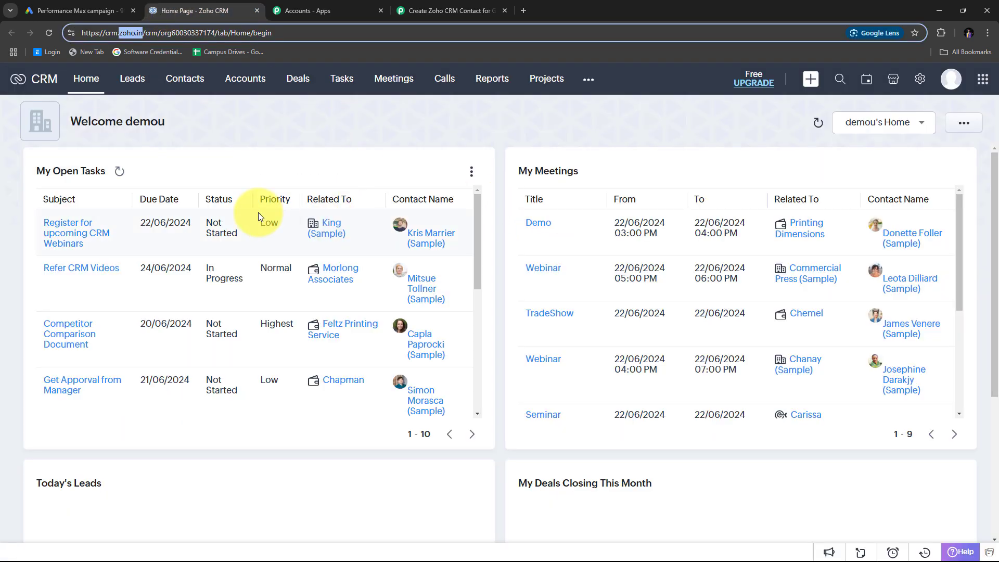
{"action": "left_click", "coordinate": [191, 82]}
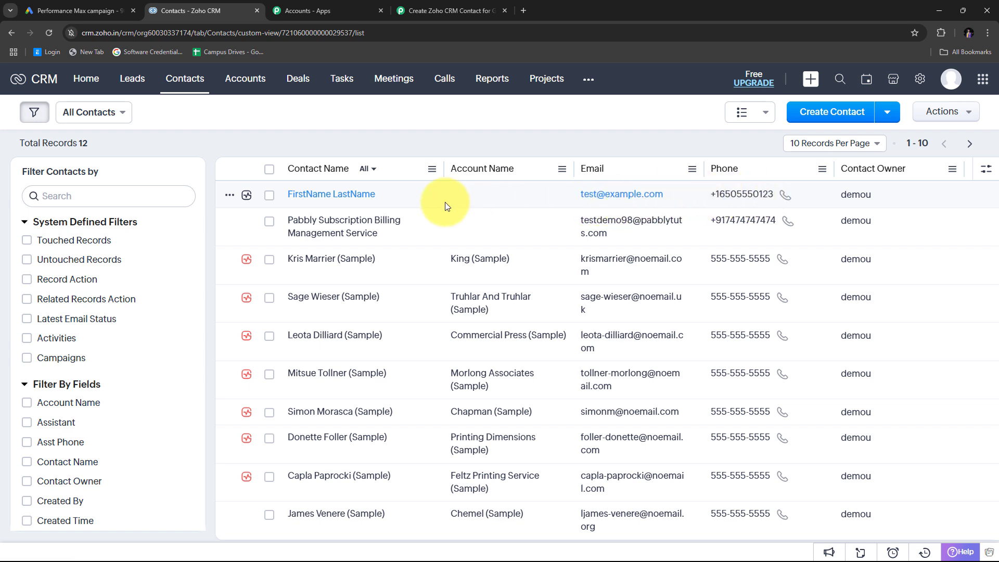
{"action": "left_click", "coordinate": [316, 201]}
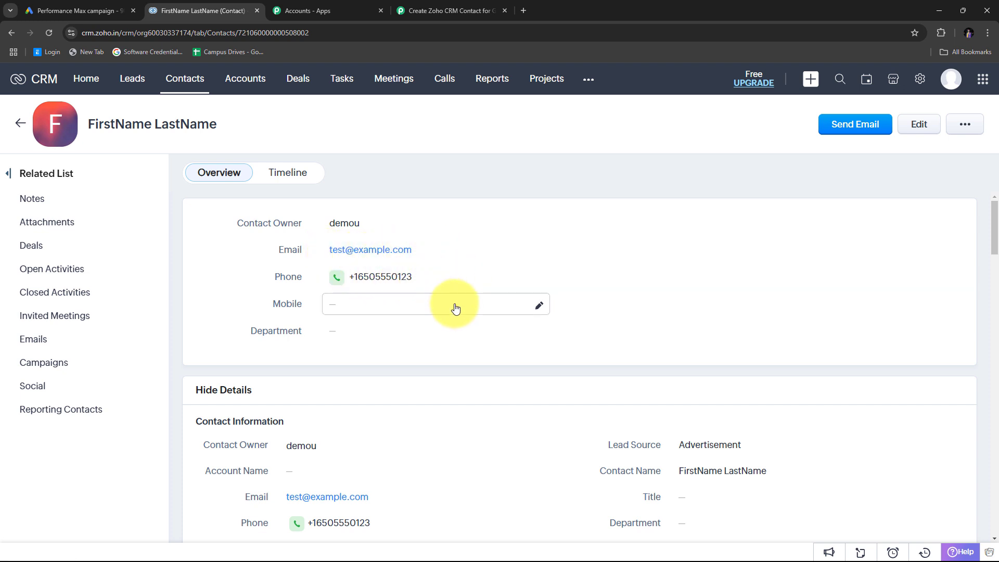
{"action": "scroll", "coordinate": [484, 310], "scroll_direction": "down", "scroll_amount": 2}
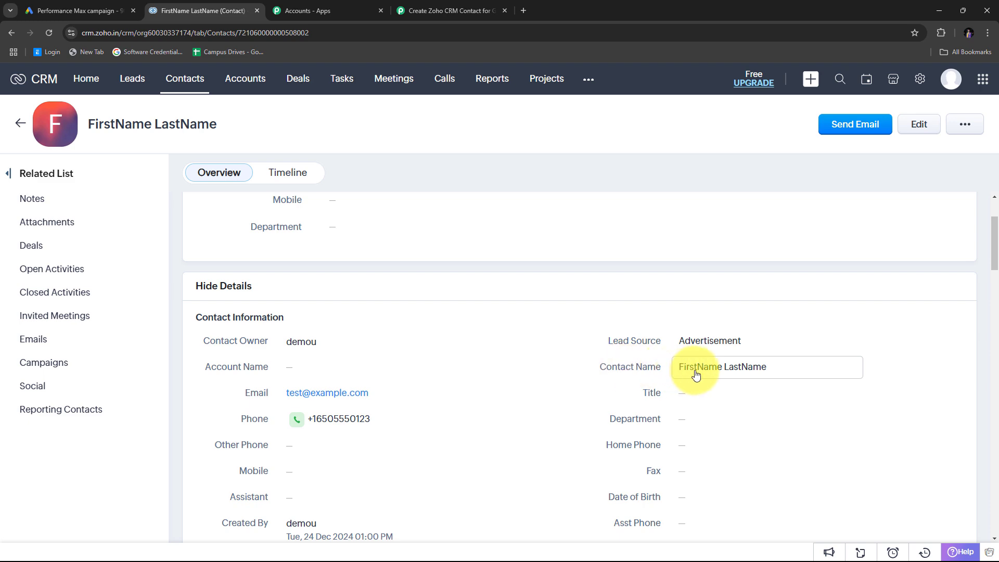
{"action": "scroll", "coordinate": [458, 290], "scroll_direction": "down", "scroll_amount": 3}
{"action": "scroll", "coordinate": [493, 291], "scroll_direction": "down", "scroll_amount": 6}
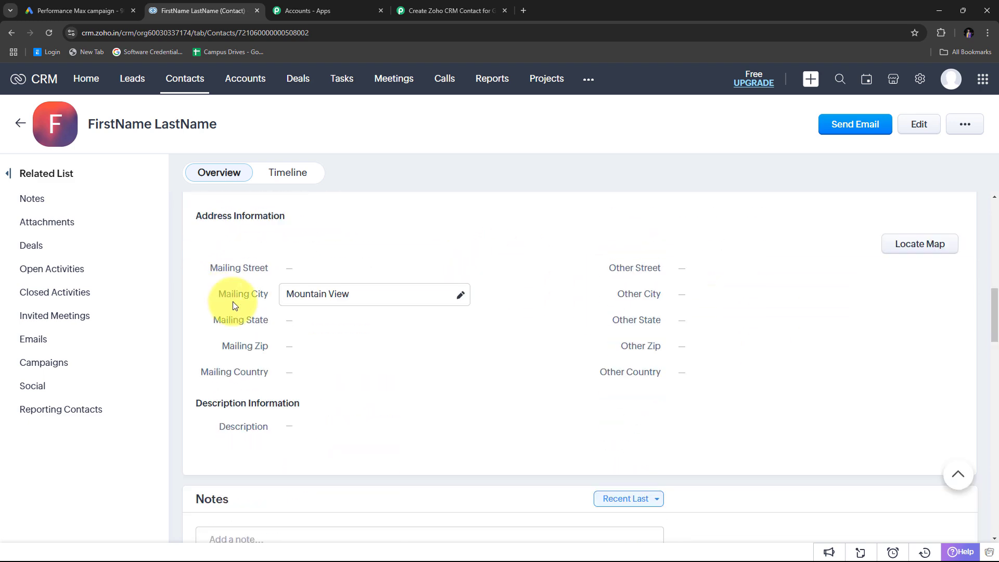
{"action": "scroll", "coordinate": [341, 300], "scroll_direction": "up", "scroll_amount": 9}
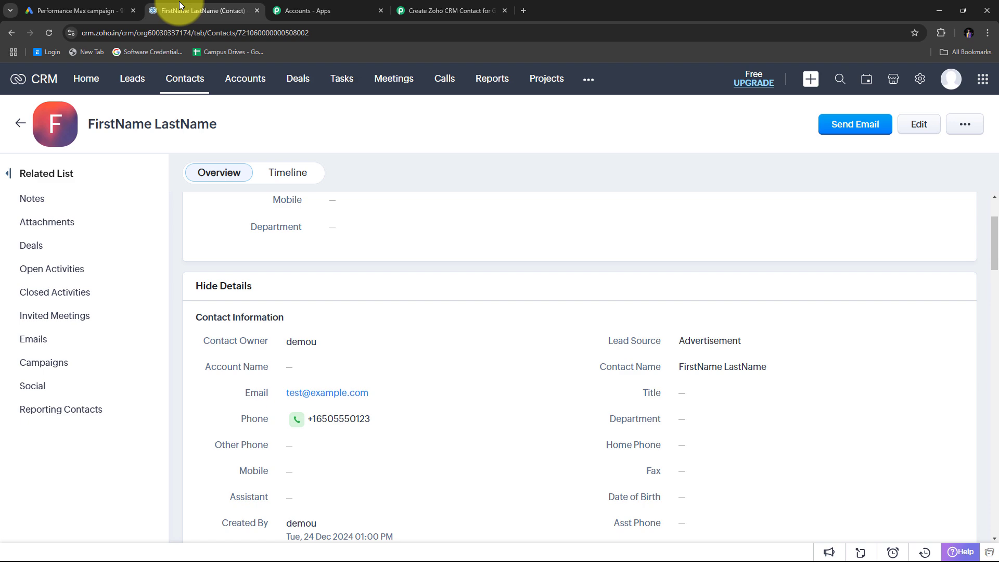
Go back to the Pabbly workflow and review its Google Ads trigger and Zoho CRM action steps
{"action": "left_click", "coordinate": [450, 7]}
{"action": "scroll", "coordinate": [631, 187], "scroll_direction": "up", "scroll_amount": 20}
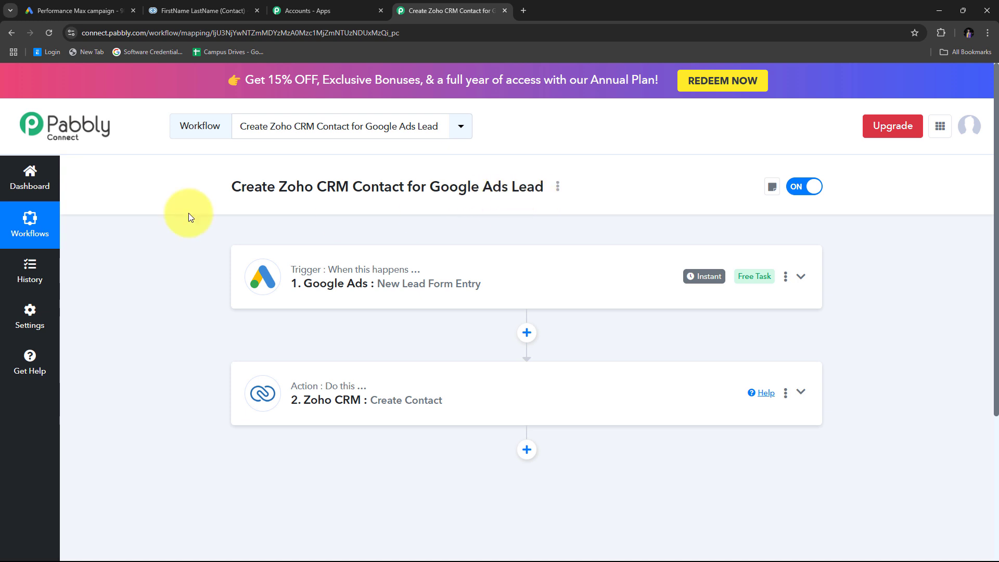
{"action": "mouse_move", "coordinate": [292, 279]}
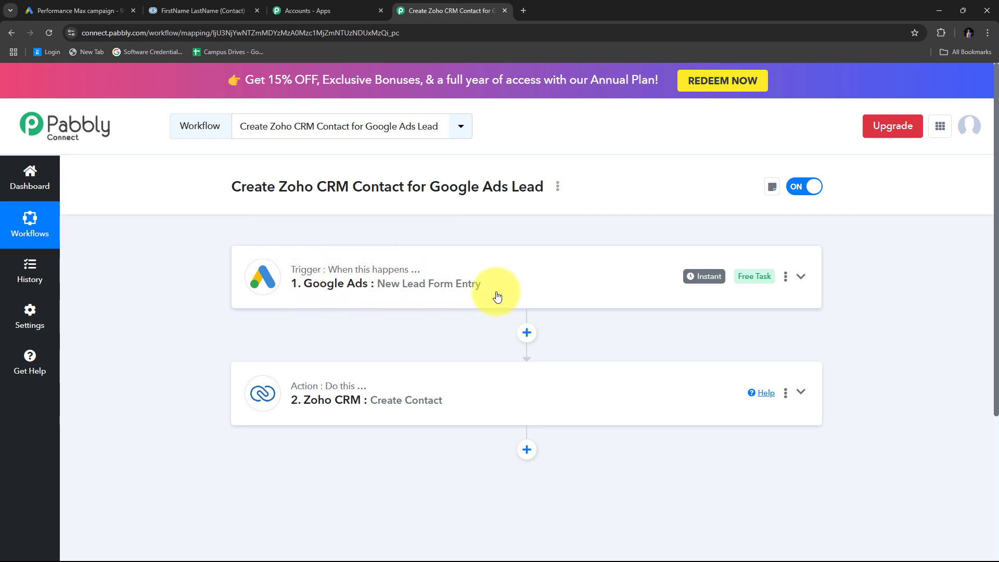
{"action": "scroll", "coordinate": [189, 319], "scroll_direction": "down", "scroll_amount": 1}
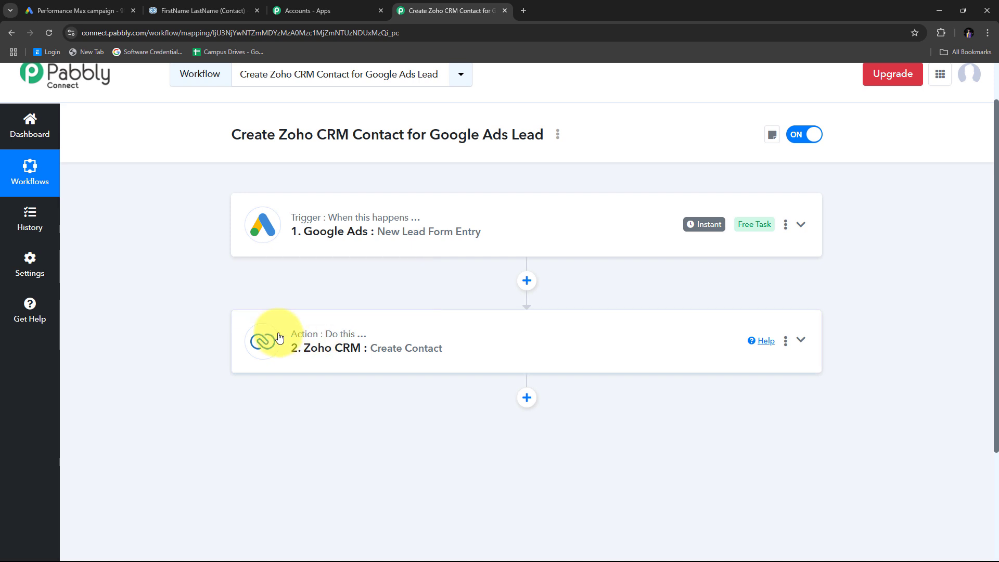